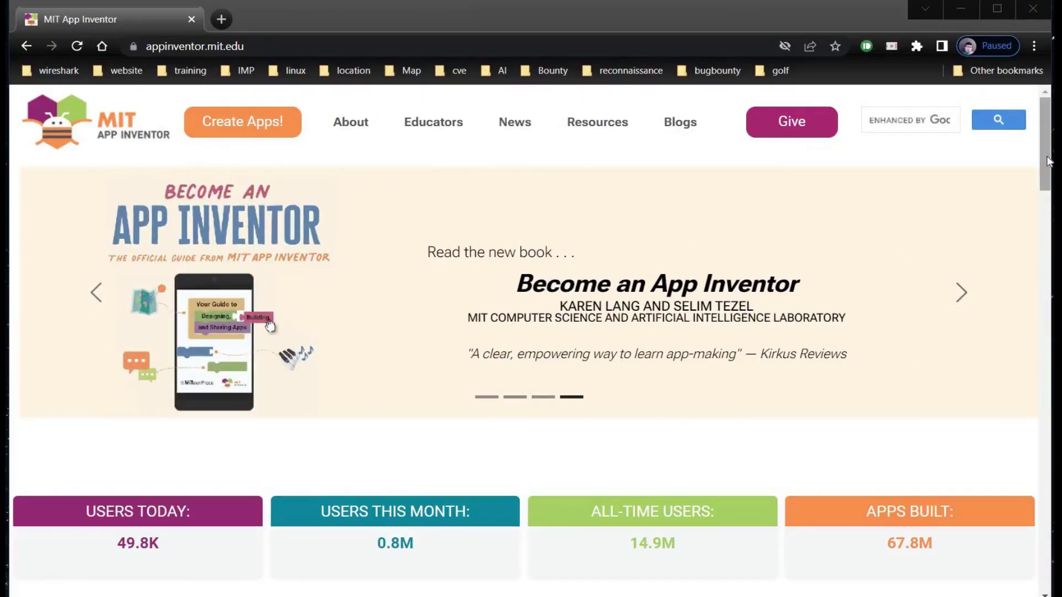
{"action": "left_click_drag", "start_coordinate": [1048, 162], "coordinate": [1048, 247]}
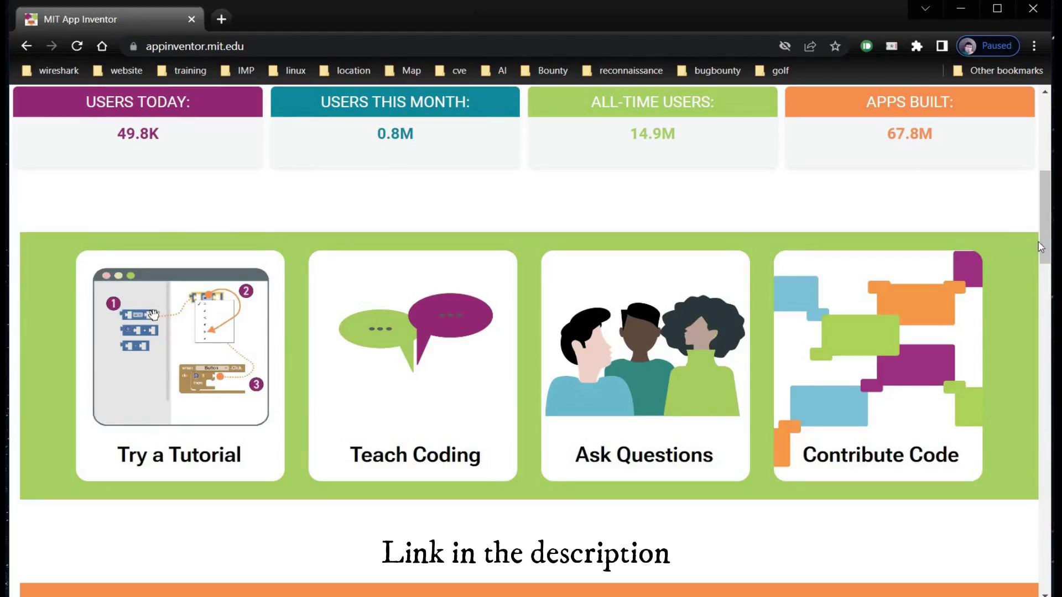
{"action": "left_click_drag", "start_coordinate": [1043, 251], "coordinate": [1042, 157]}
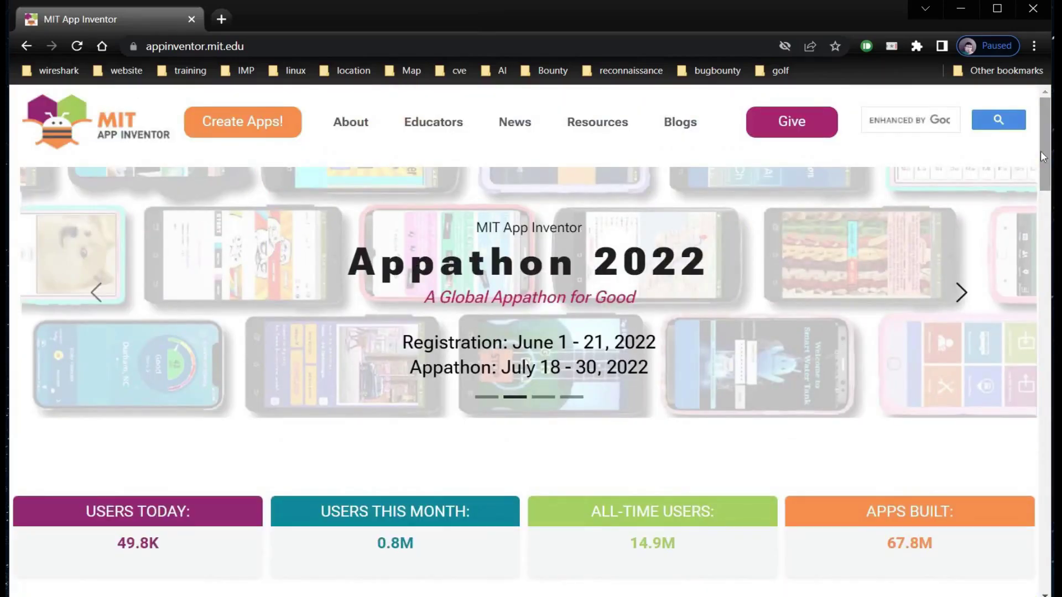
Accept the terms, dismiss the welcome dialogs, and create project 'parrotfortuneteller'.
{"action": "left_click", "coordinate": [232, 122]}
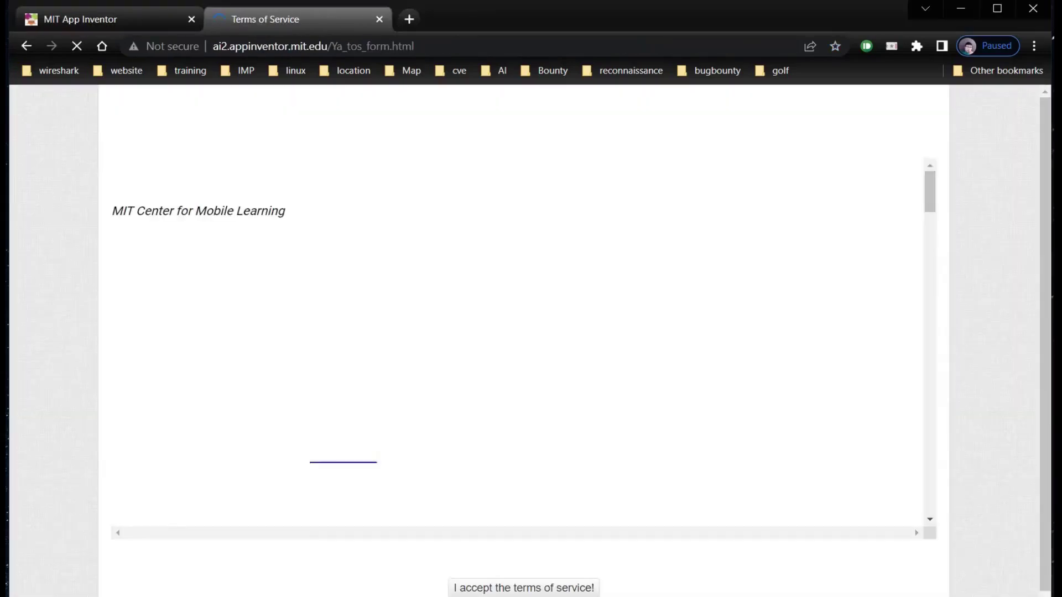
{"action": "left_click", "coordinate": [529, 589]}
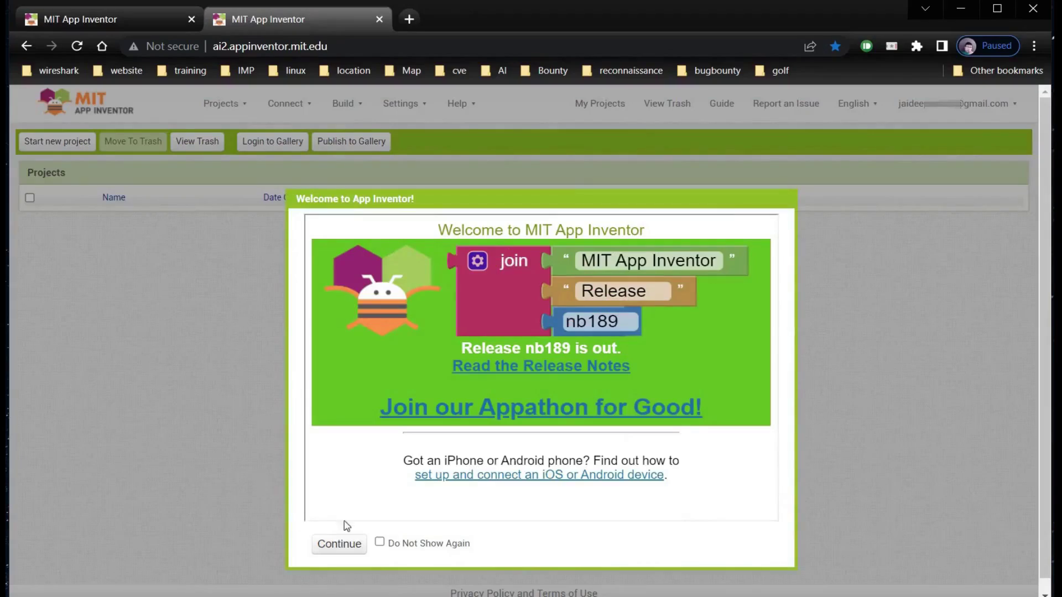
{"action": "left_click", "coordinate": [379, 543]}
{"action": "left_click", "coordinate": [335, 548]}
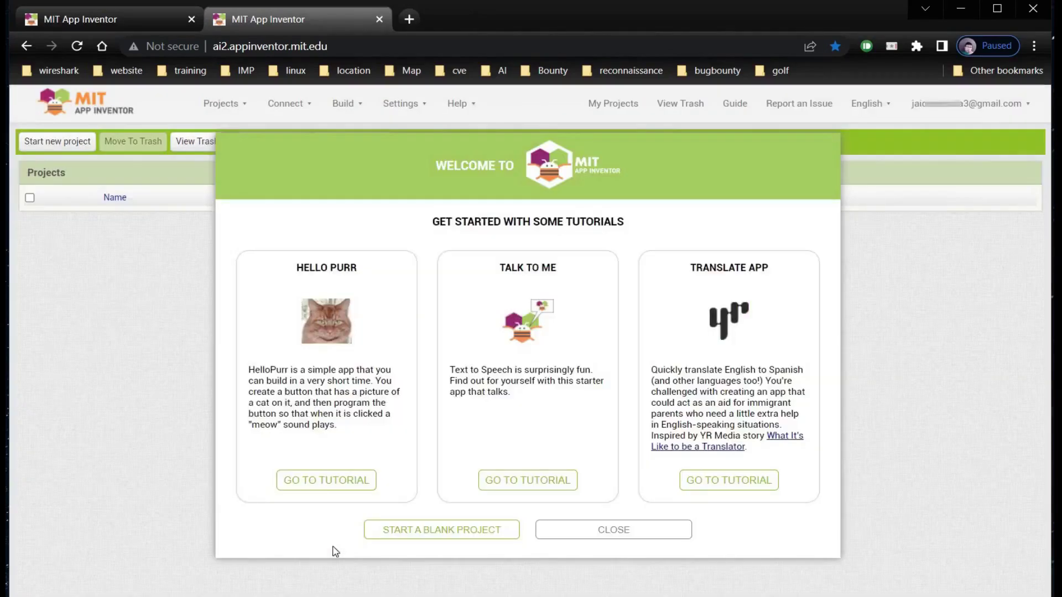
{"action": "left_click", "coordinate": [573, 534]}
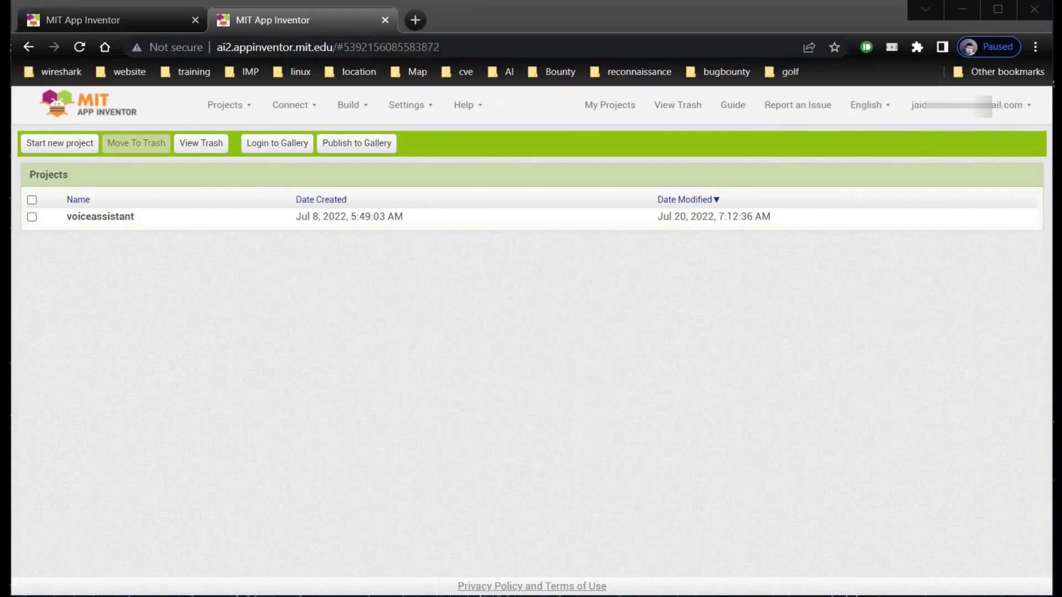
{"action": "left_click", "coordinate": [59, 142]}
{"action": "type", "text": "parrotfortune"}
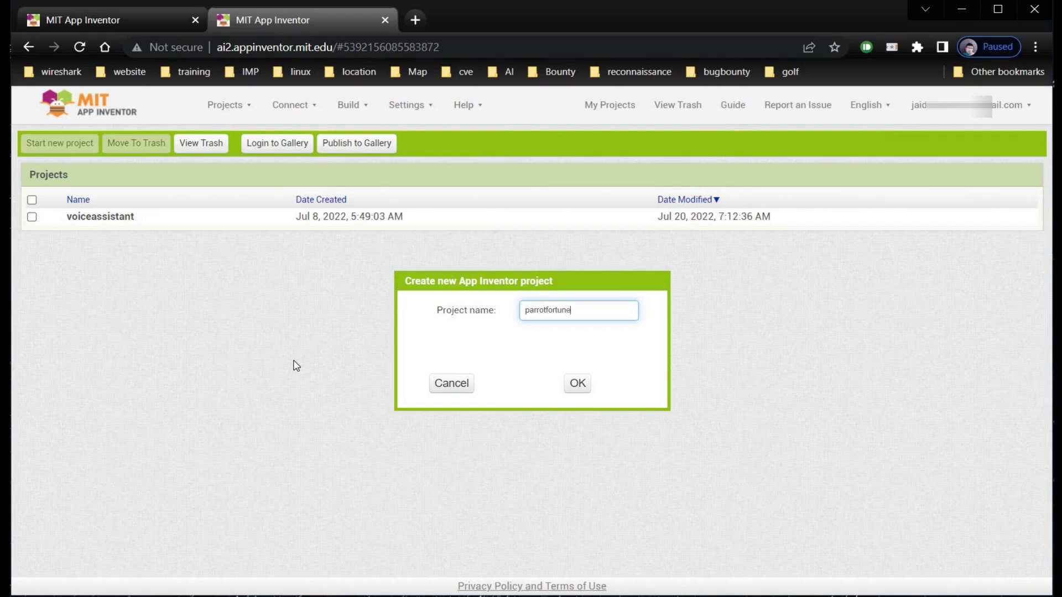
{"action": "type", "text": "teller"}
{"action": "left_click", "coordinate": [576, 384]}
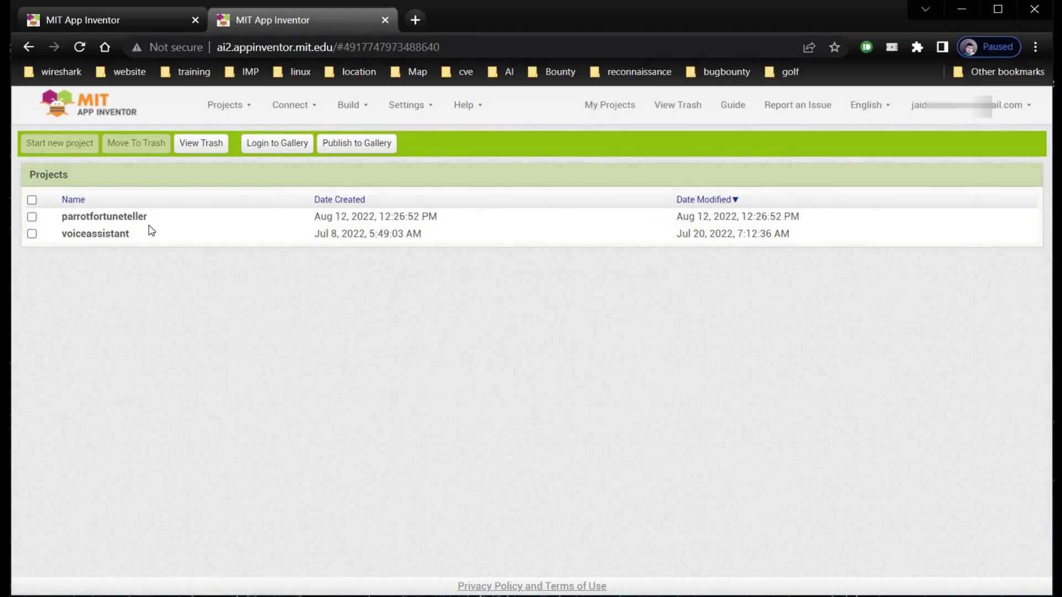
Open parrotfortuneteller and drop a Button from the User Interface palette onto Screen1.
{"action": "left_click", "coordinate": [133, 219]}
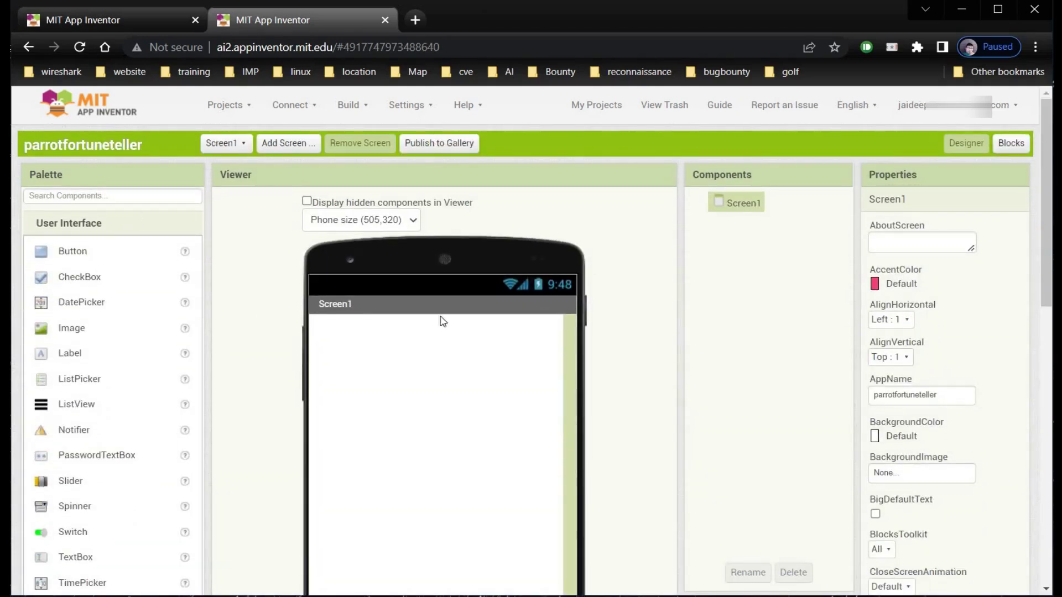
{"action": "left_click_drag", "start_coordinate": [1048, 259], "coordinate": [1048, 290]}
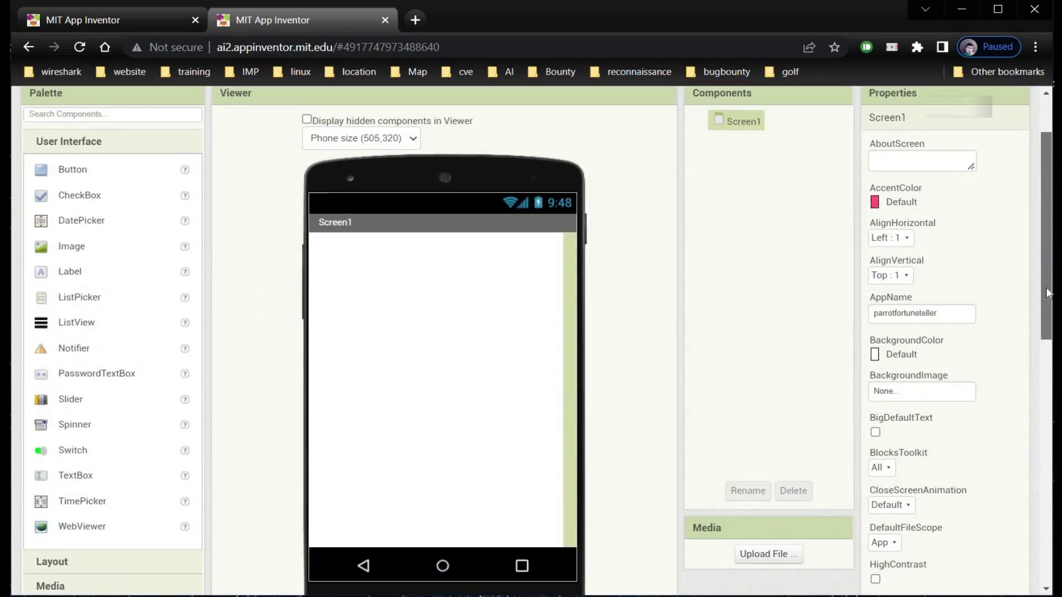
{"action": "left_click_drag", "start_coordinate": [103, 178], "coordinate": [424, 280]}
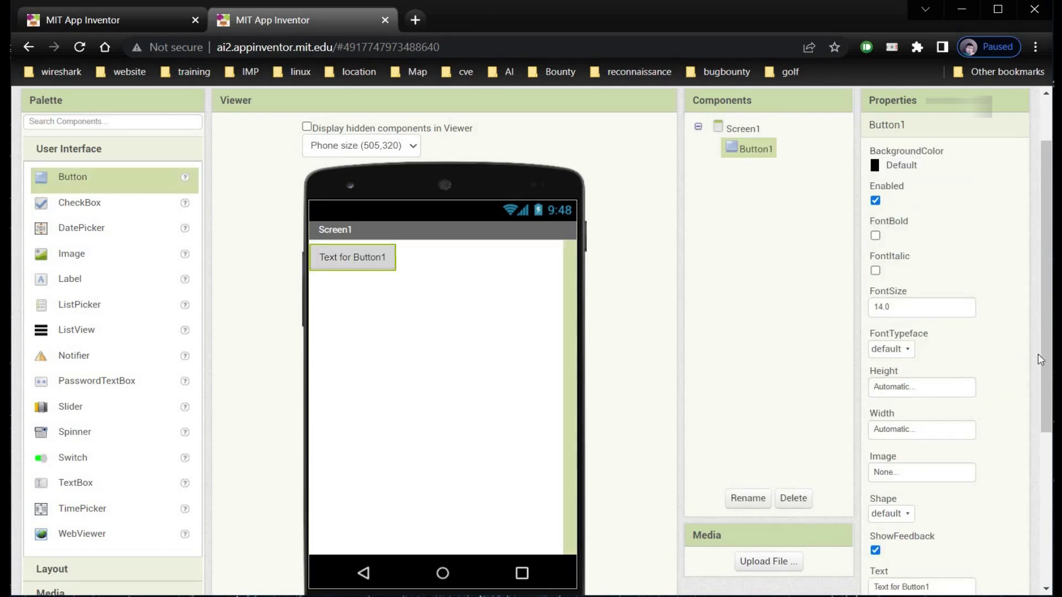
{"action": "mouse_move", "coordinate": [1047, 363]}
{"action": "left_mouse_down"}
{"action": "mouse_move", "coordinate": [1049, 425]}
{"action": "mouse_move", "coordinate": [1050, 391]}
{"action": "left_mouse_up"}
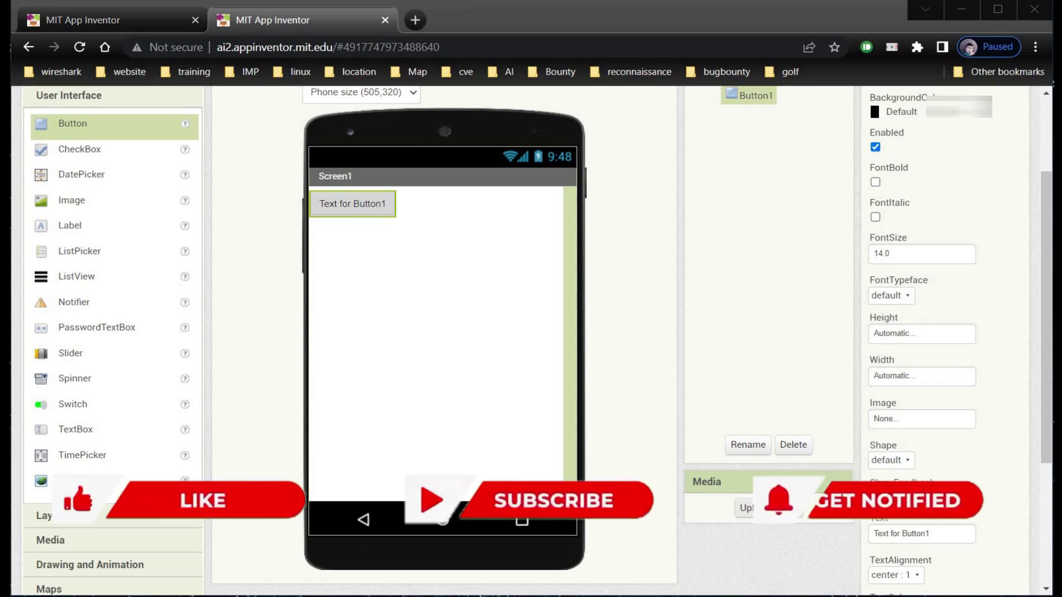
{"action": "left_click", "coordinate": [767, 508]}
Upload parr.png to the project's media.
{"action": "left_click", "coordinate": [415, 258]}
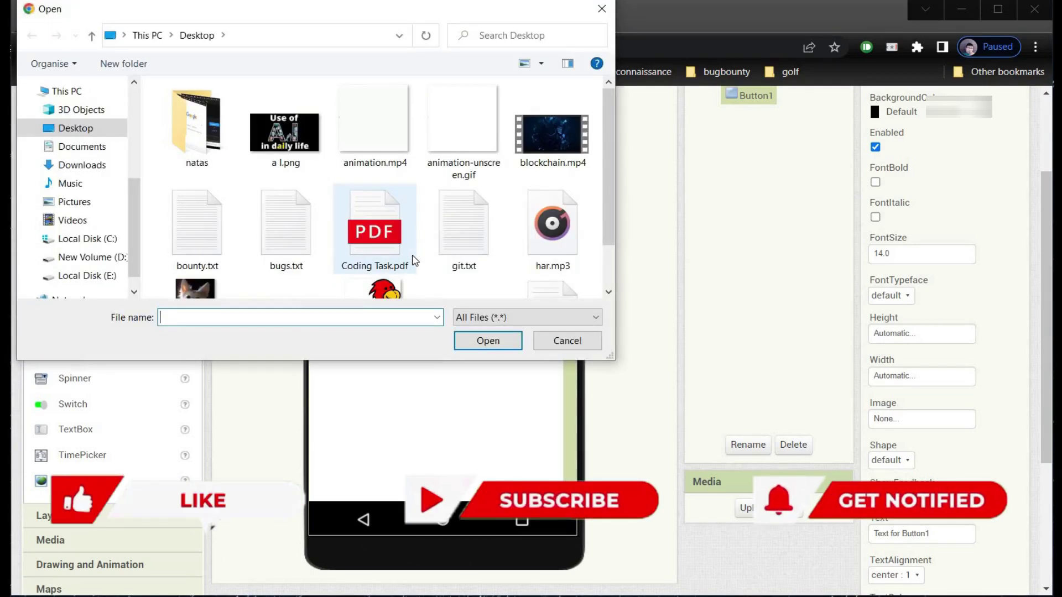
{"action": "double_click", "coordinate": [390, 291]}
{"action": "left_click", "coordinate": [507, 298]}
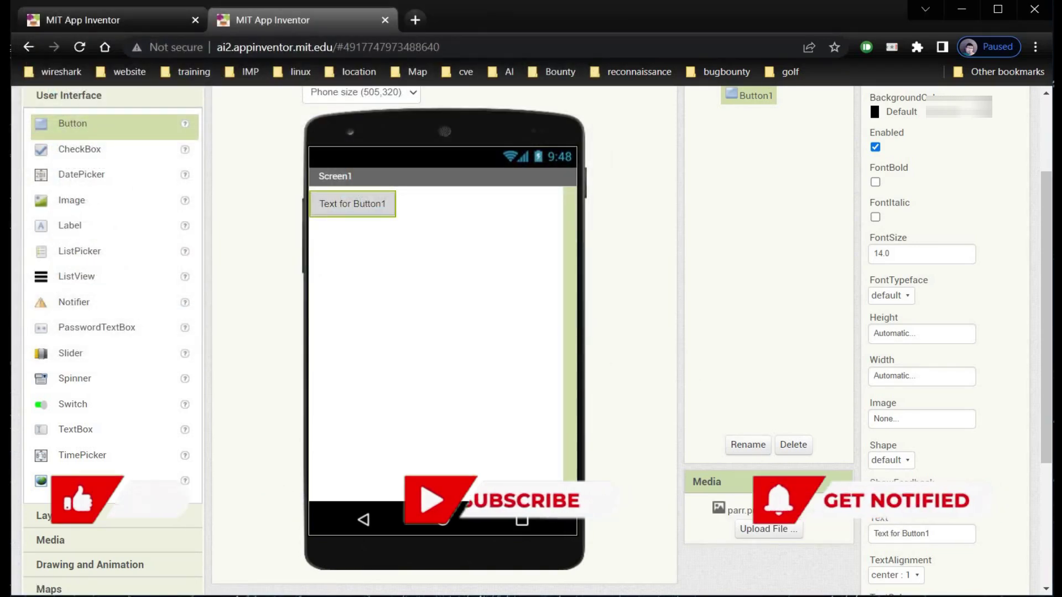
{"action": "left_click_drag", "start_coordinate": [1047, 439], "coordinate": [1047, 469]}
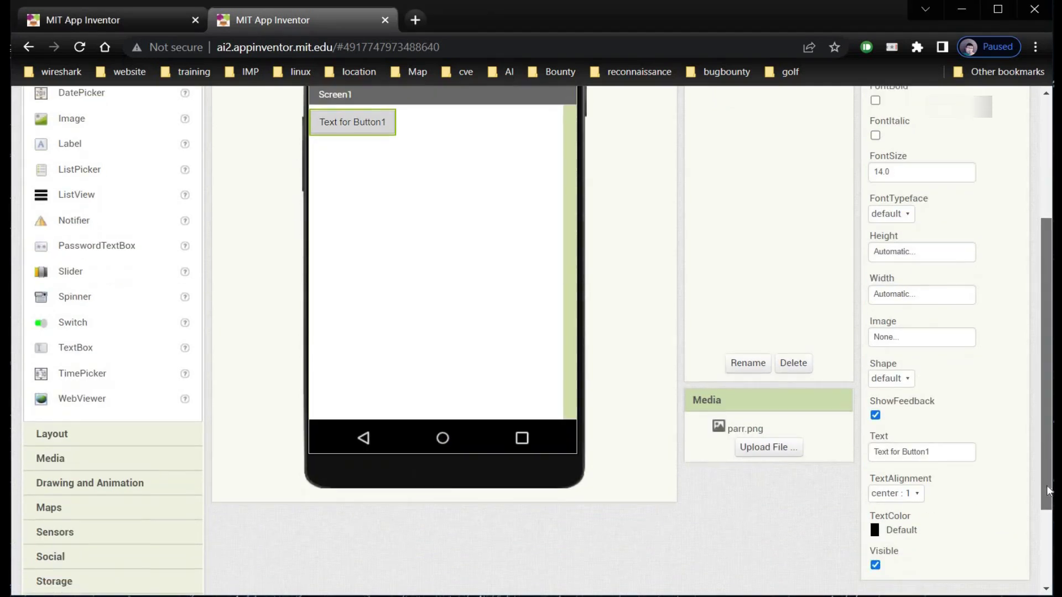
{"action": "scroll", "coordinate": [1047, 469], "scroll_direction": "up", "scroll_amount": 1}
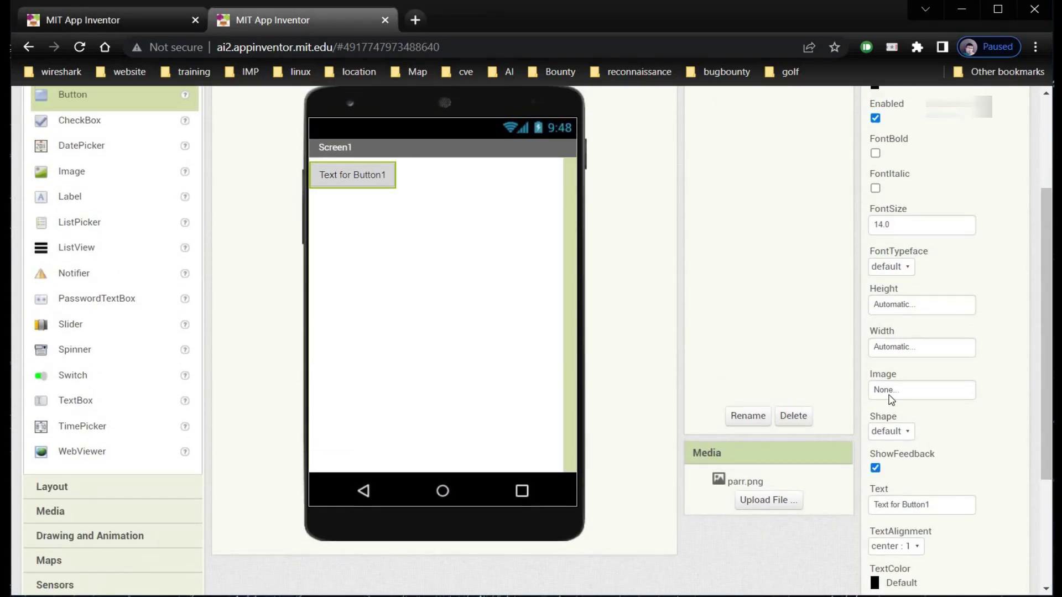
Set Button1's Image property to parr.png.
{"action": "left_click", "coordinate": [890, 393]}
{"action": "left_click", "coordinate": [898, 405]}
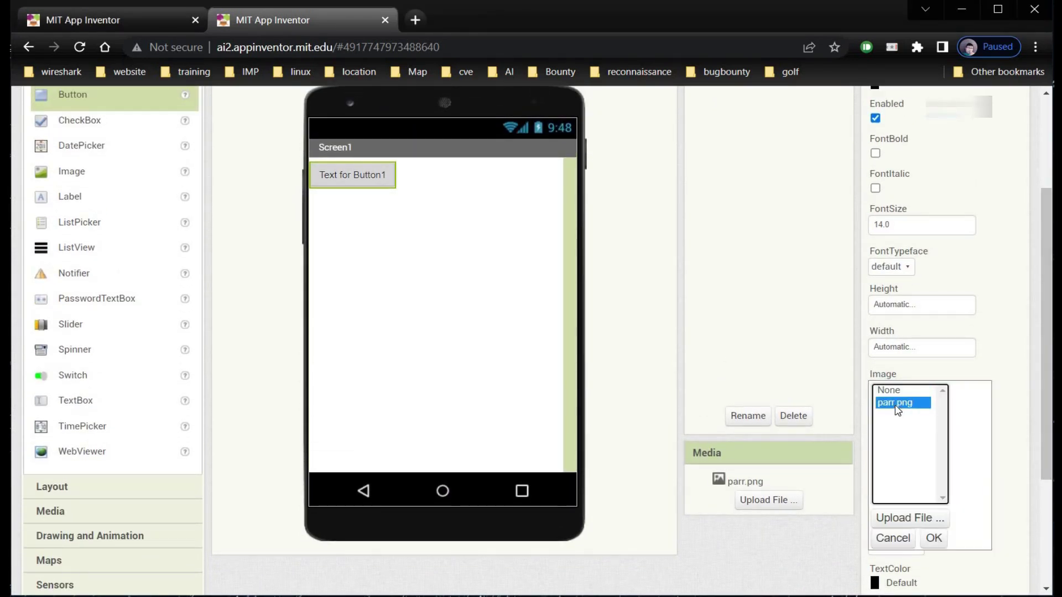
{"action": "left_click", "coordinate": [934, 539]}
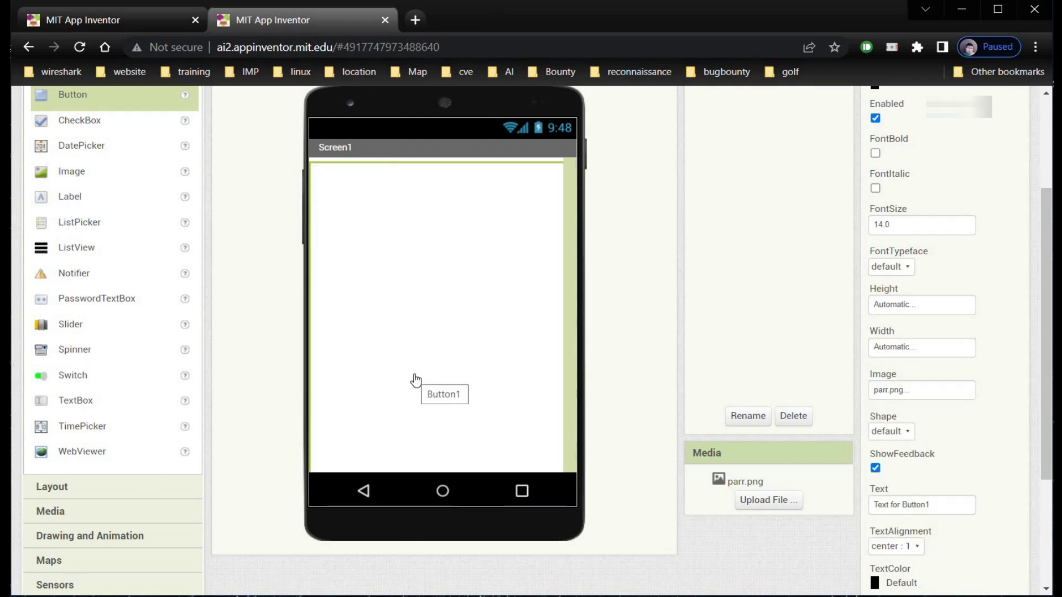
Clear Button1's default text and set its height to 60 percent.
{"action": "left_click", "coordinate": [937, 501]}
{"action": "key", "text": "BackSpace"}
{"action": "key", "text": "BackSpace"}
{"action": "key", "text": "BackSpace"}
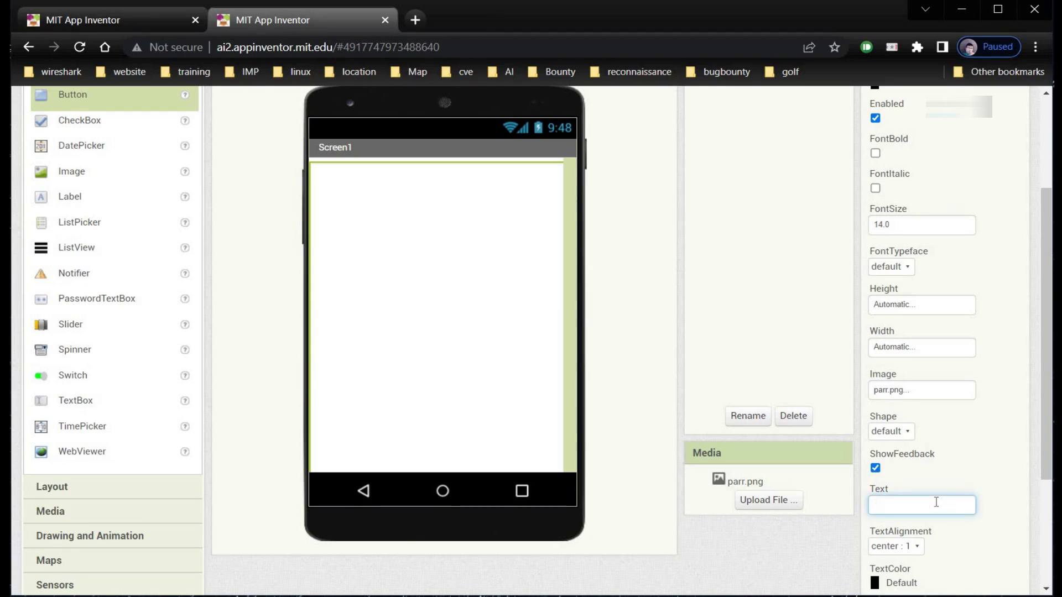
{"action": "left_click", "coordinate": [998, 485]}
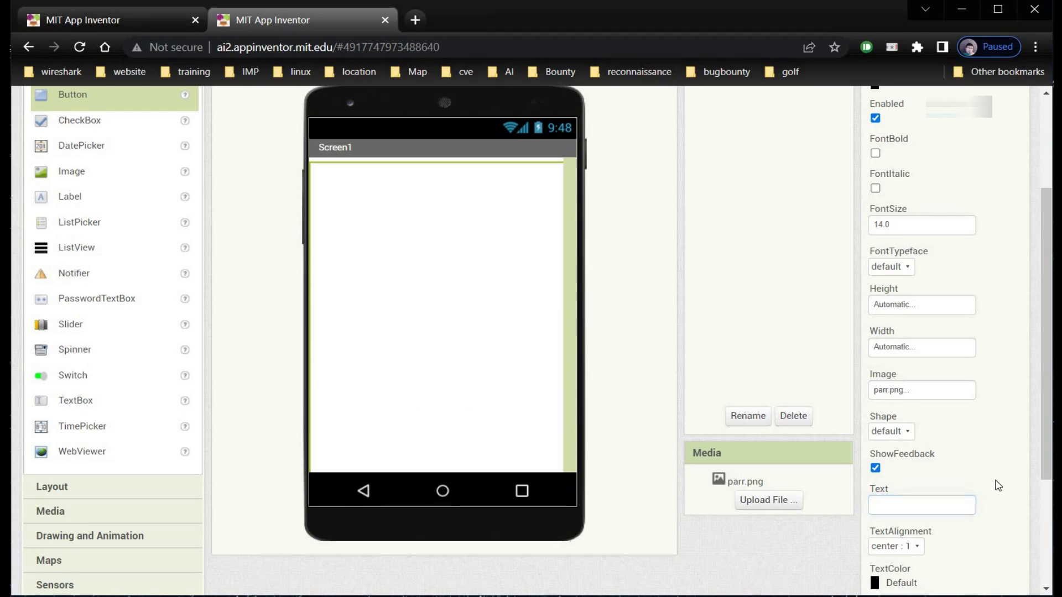
{"action": "left_click", "coordinate": [916, 307]}
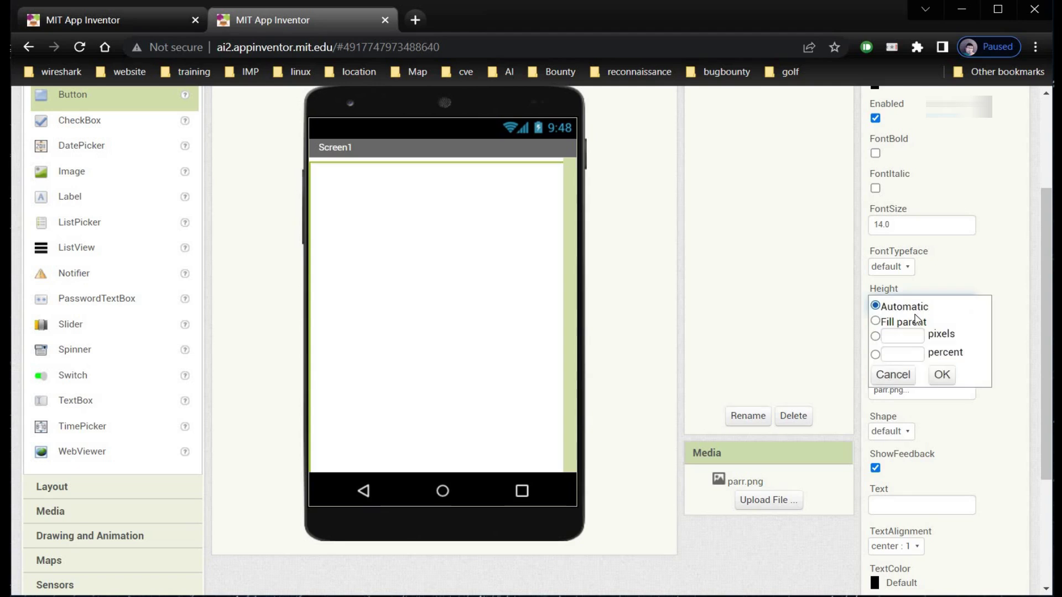
{"action": "left_click", "coordinate": [875, 355]}
{"action": "left_click", "coordinate": [898, 353]}
{"action": "type", "text": "60"}
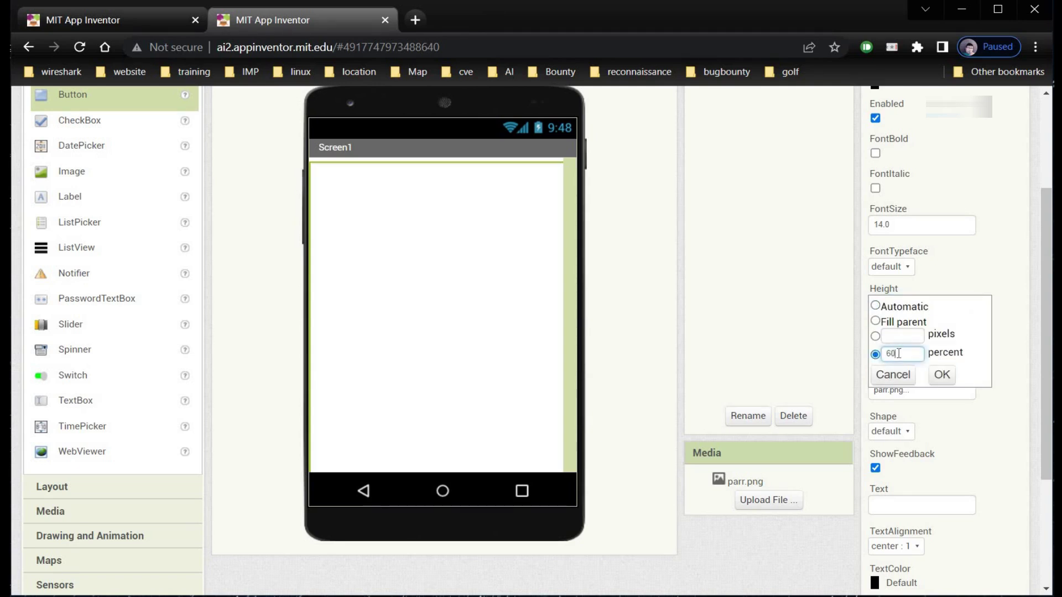
{"action": "left_click", "coordinate": [943, 377]}
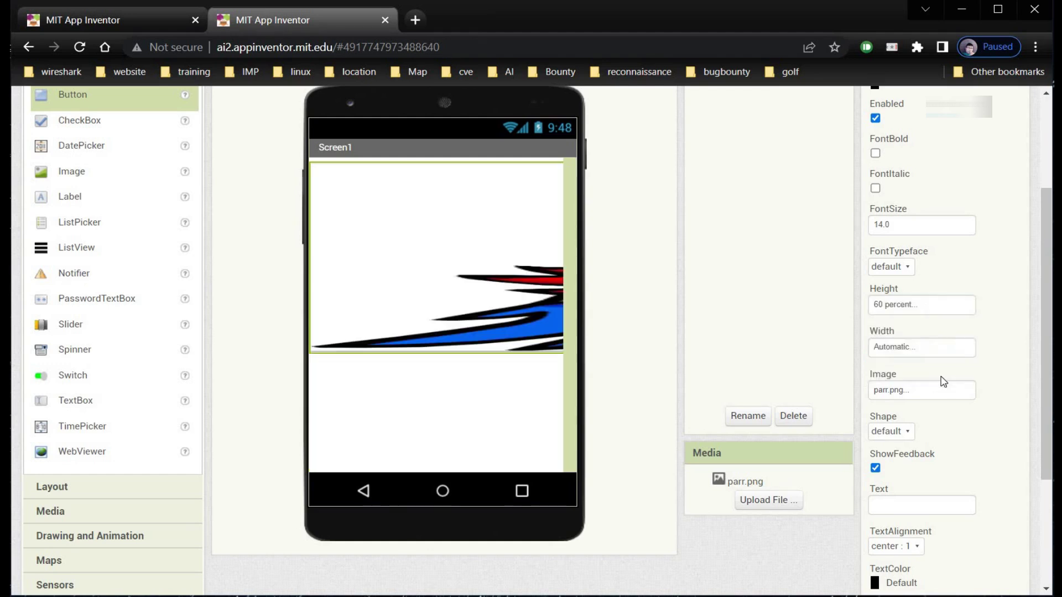
Set Button1's width to 30 percent and change its height to 40 percent.
{"action": "left_click", "coordinate": [912, 352]}
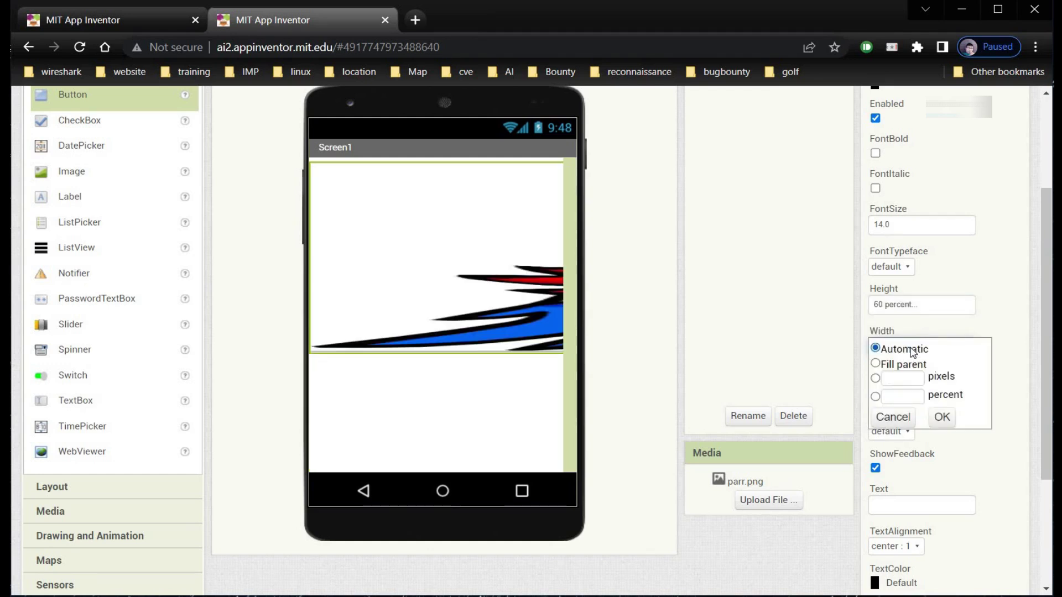
{"action": "left_click", "coordinate": [901, 397]}
{"action": "type", "text": "30"}
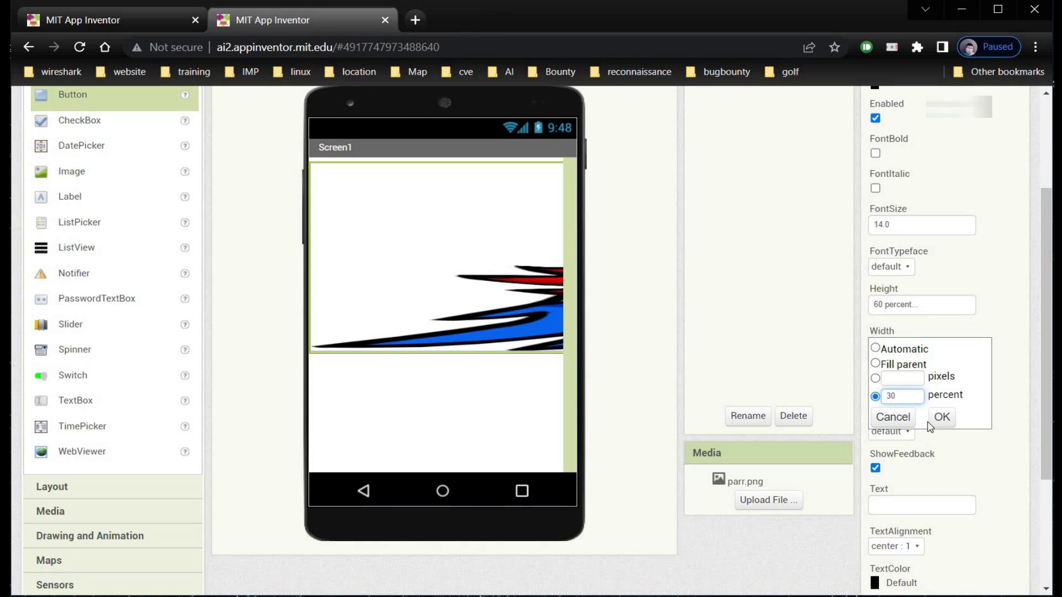
{"action": "left_click", "coordinate": [941, 417]}
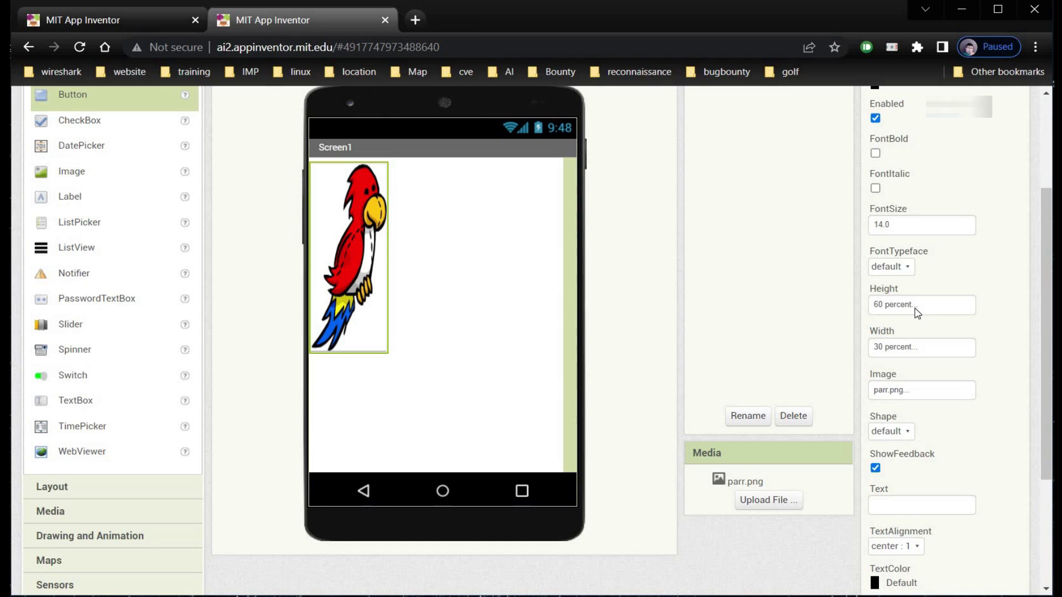
{"action": "left_click", "coordinate": [916, 312]}
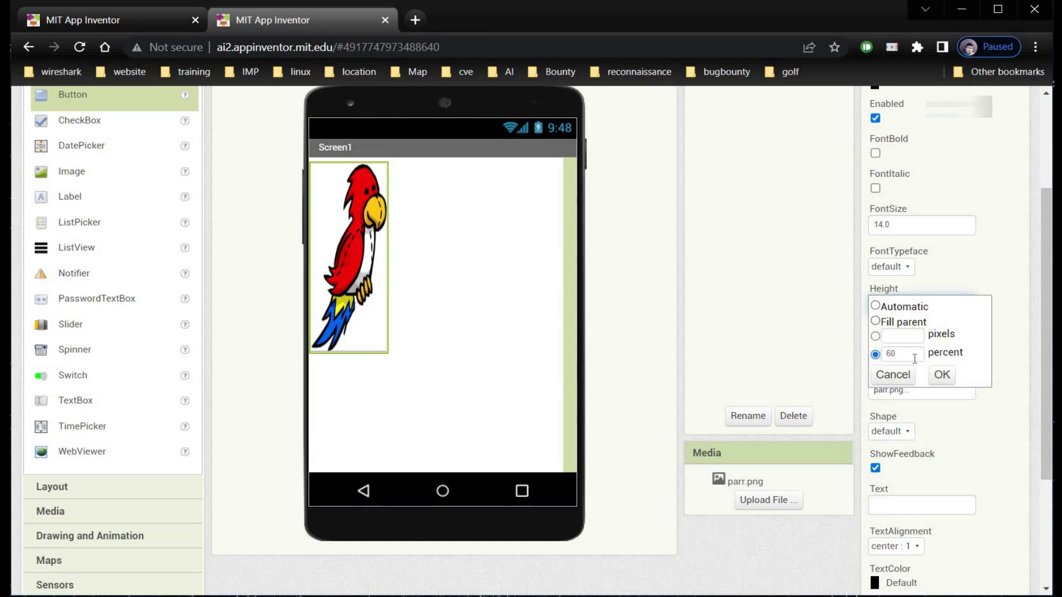
{"action": "left_click", "coordinate": [913, 357]}
{"action": "type", "text": "40"}
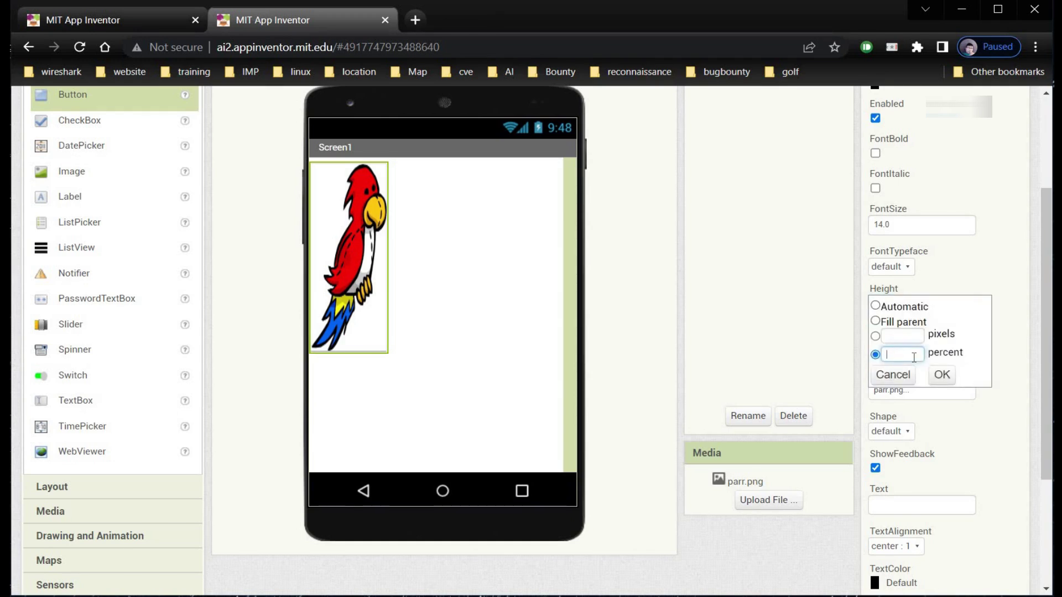
{"action": "left_click", "coordinate": [946, 379]}
{"action": "scroll", "coordinate": [924, 372], "scroll_direction": "up", "scroll_amount": 3}
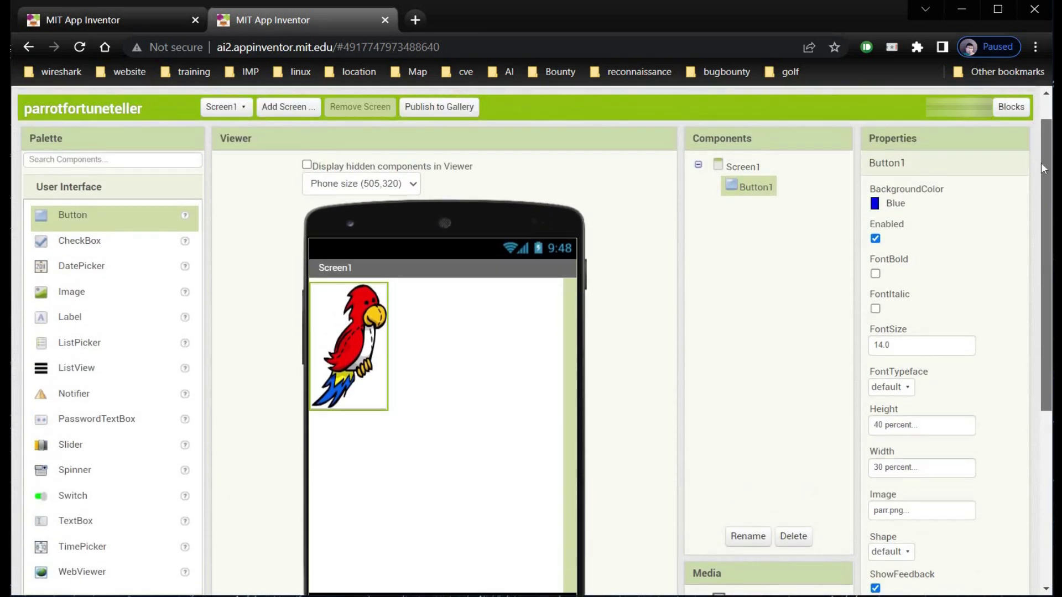
Give Screen1 AlignHorizontal Center, AlignVertical Top, and a Black background.
{"action": "left_click", "coordinate": [742, 167]}
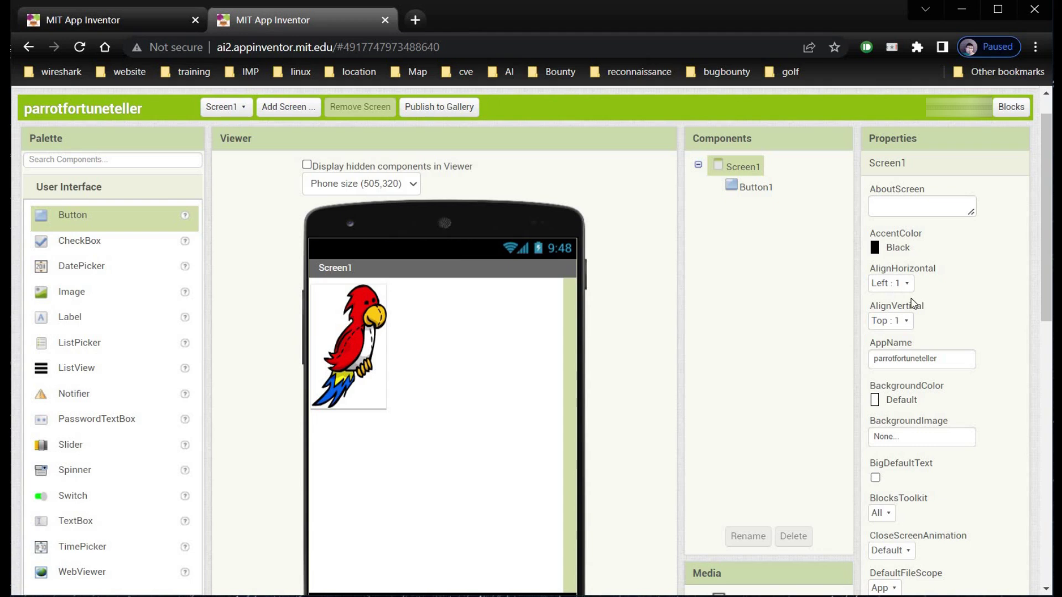
{"action": "left_click", "coordinate": [907, 284]}
{"action": "left_click", "coordinate": [910, 326]}
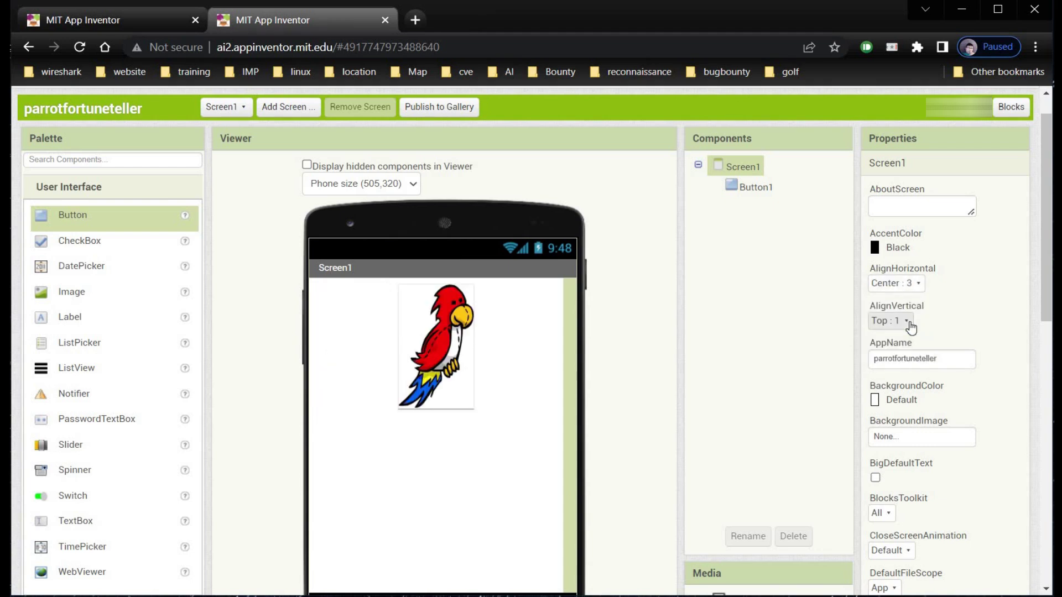
{"action": "left_click", "coordinate": [911, 323]}
{"action": "left_click", "coordinate": [898, 365]}
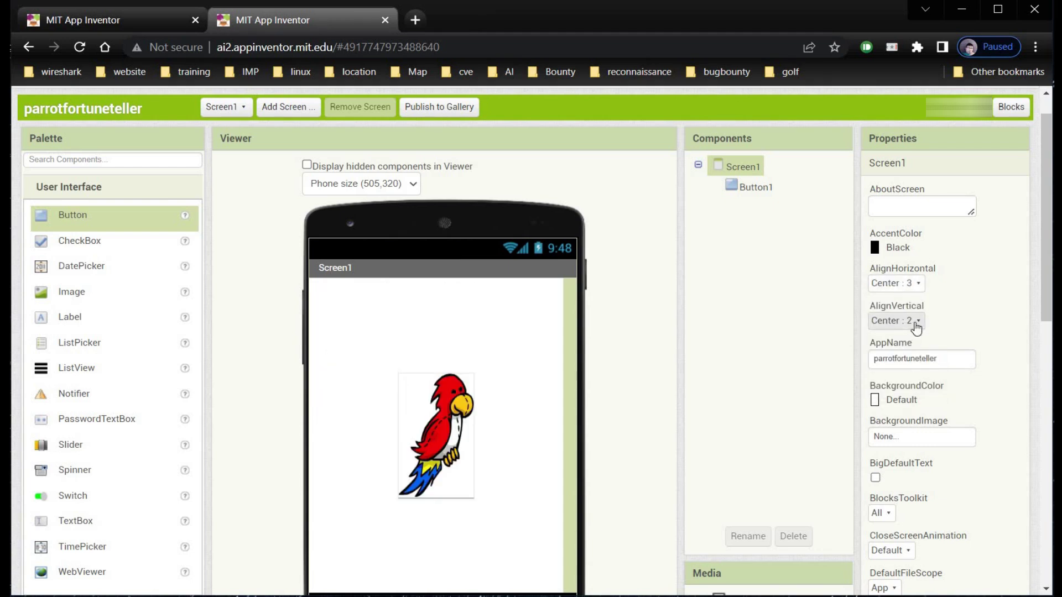
{"action": "left_click", "coordinate": [917, 321]}
{"action": "left_click", "coordinate": [913, 347]}
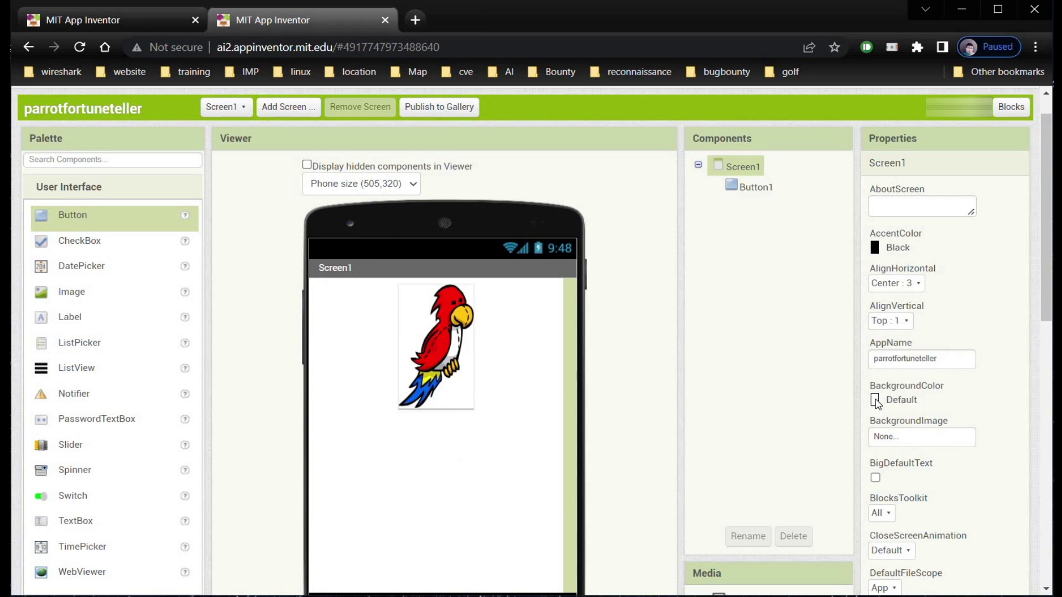
{"action": "left_click", "coordinate": [876, 400]}
{"action": "left_click", "coordinate": [901, 111]}
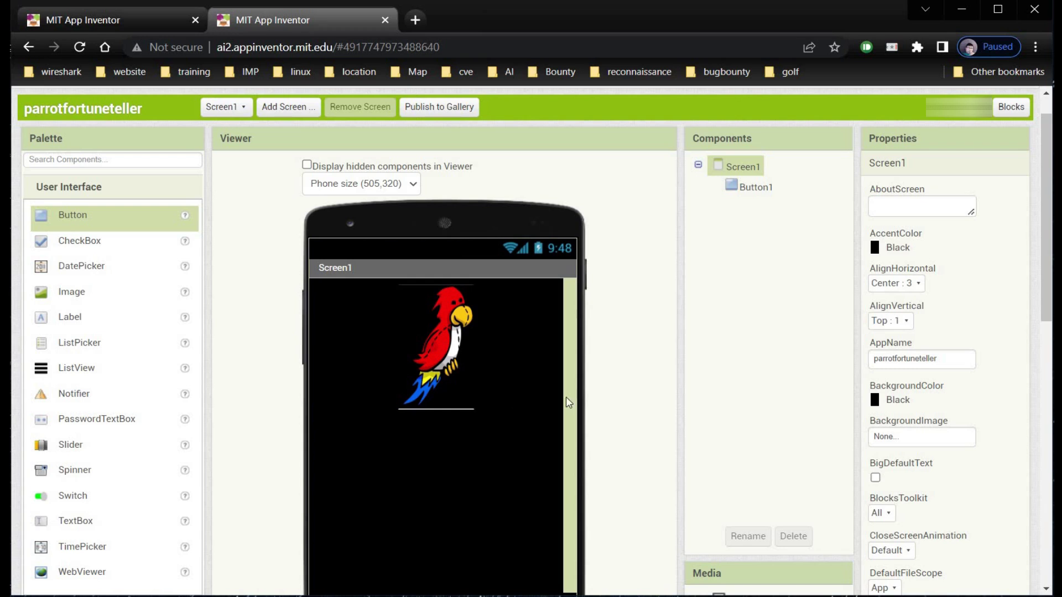
{"action": "scroll", "coordinate": [1037, 424], "scroll_direction": "down", "scroll_amount": 1}
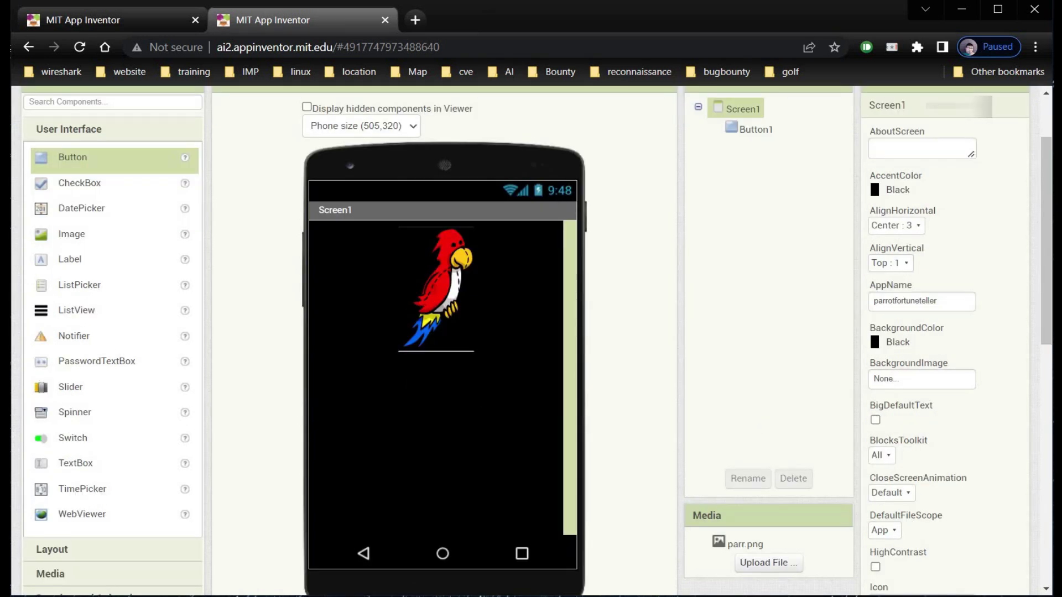
Add Label1 below the parrot with text 'Click to know your fortune'.
{"action": "left_click_drag", "start_coordinate": [76, 264], "coordinate": [370, 408]}
{"action": "left_click", "coordinate": [370, 409]}
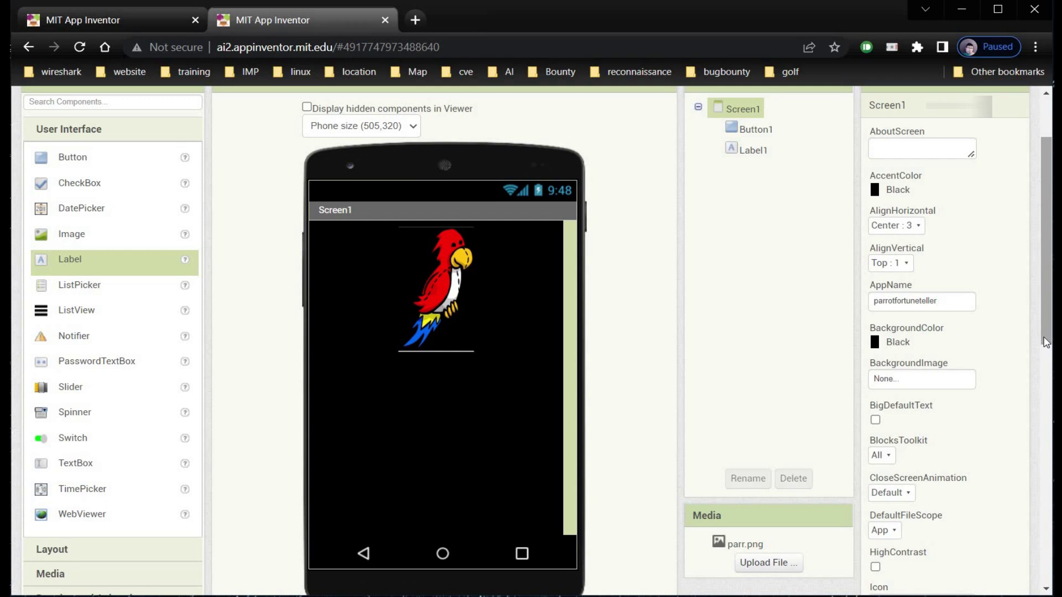
{"action": "scroll", "coordinate": [1045, 342], "scroll_direction": "up", "scroll_amount": 1}
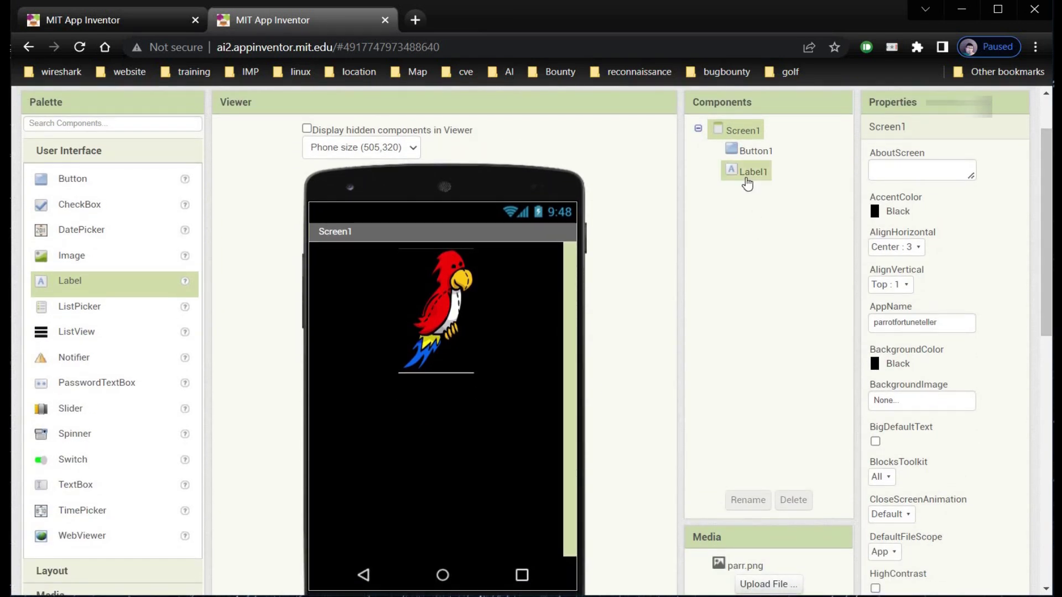
{"action": "left_click", "coordinate": [747, 175]}
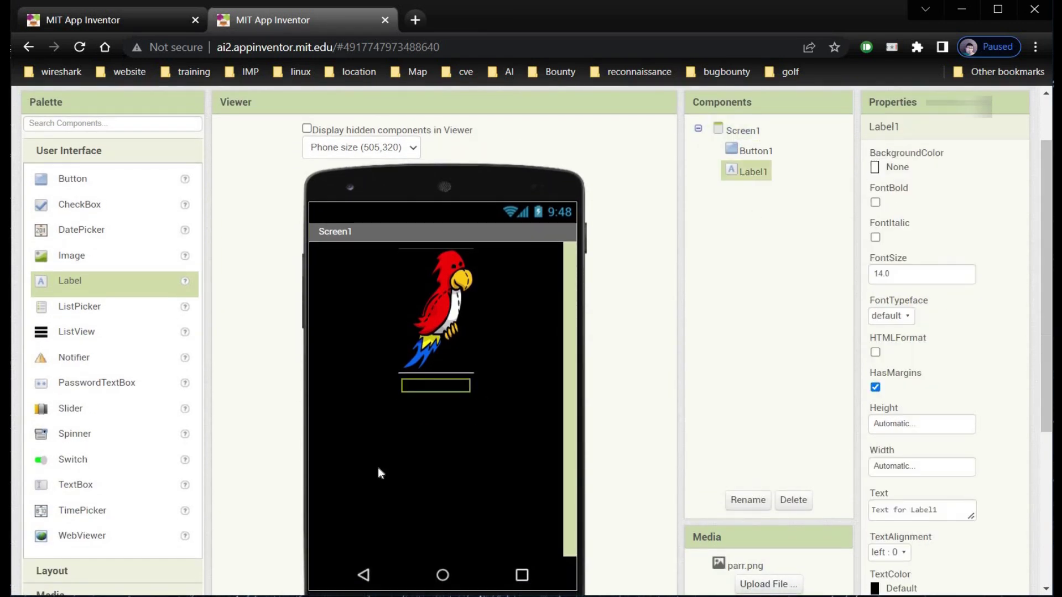
{"action": "left_click", "coordinate": [947, 511]}
{"action": "type", "text": "Click to know your fort"}
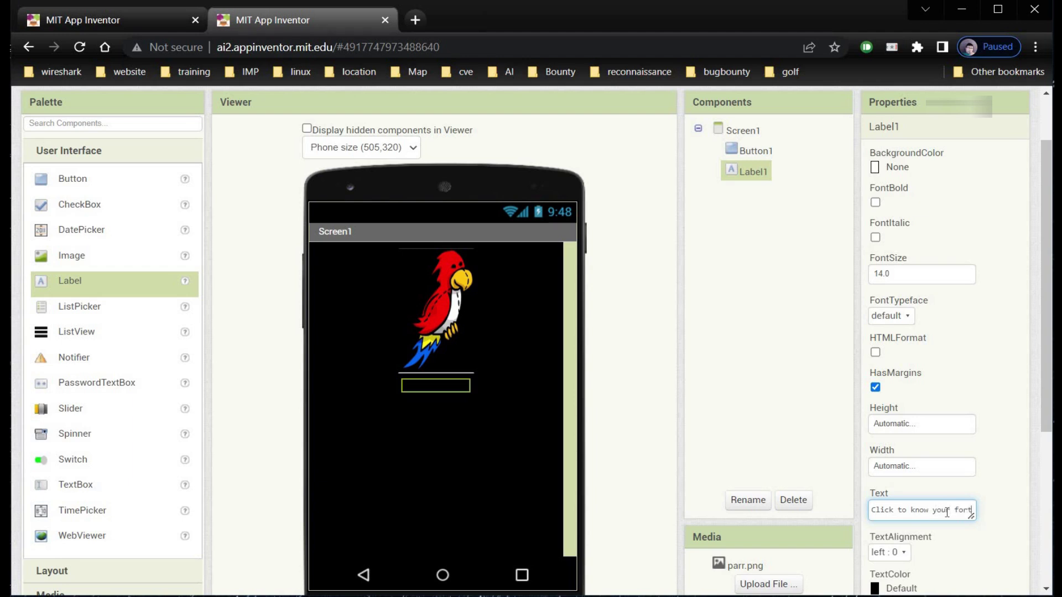
{"action": "type", "text": "une"}
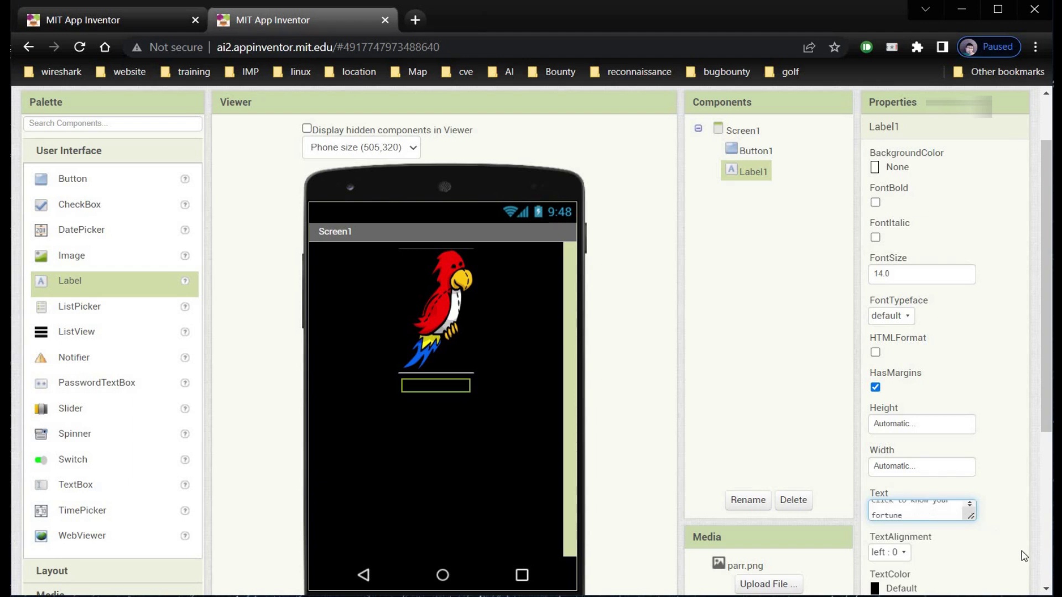
{"action": "scroll", "coordinate": [1047, 587], "scroll_direction": "down", "scroll_amount": 1}
Make Label1's text Yellow, font size 17 and bold.
{"action": "left_click", "coordinate": [902, 528]}
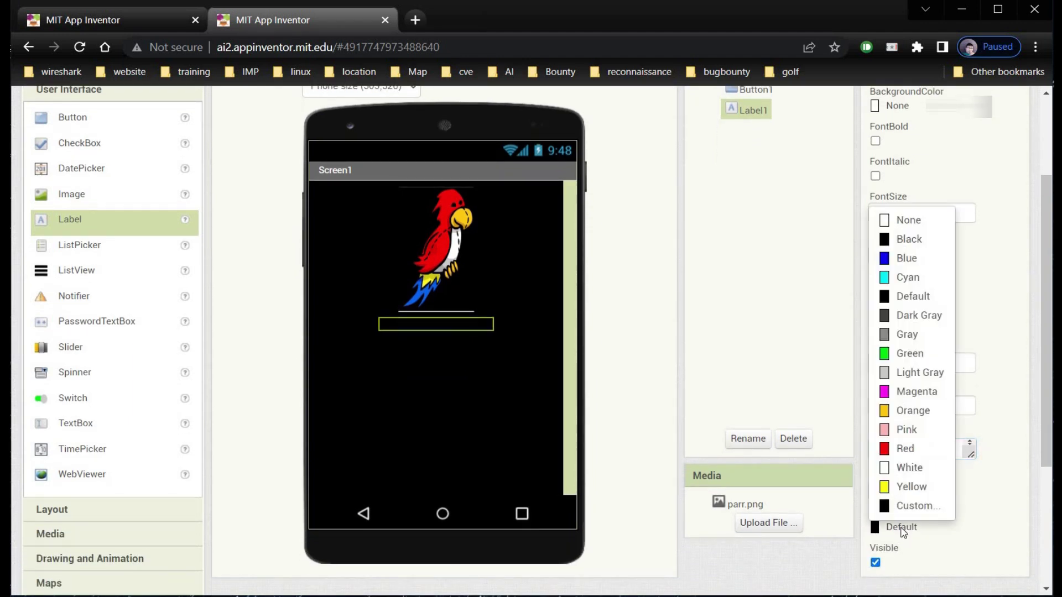
{"action": "left_click", "coordinate": [910, 488]}
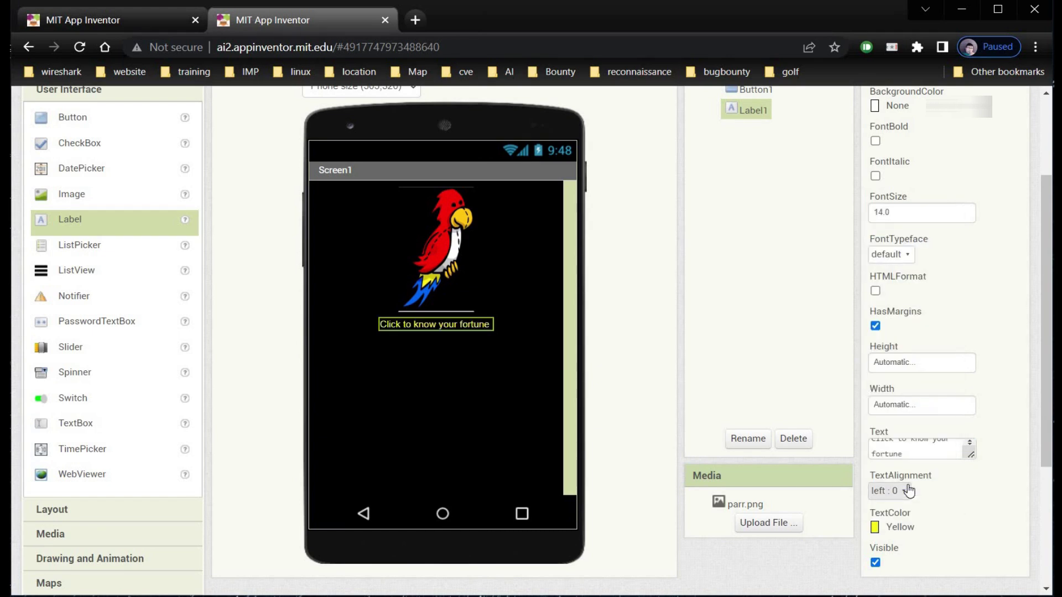
{"action": "left_click", "coordinate": [893, 215]}
{"action": "key", "text": "BackSpace"}
{"action": "key", "text": "BackSpace"}
{"action": "type", "text": "17"}
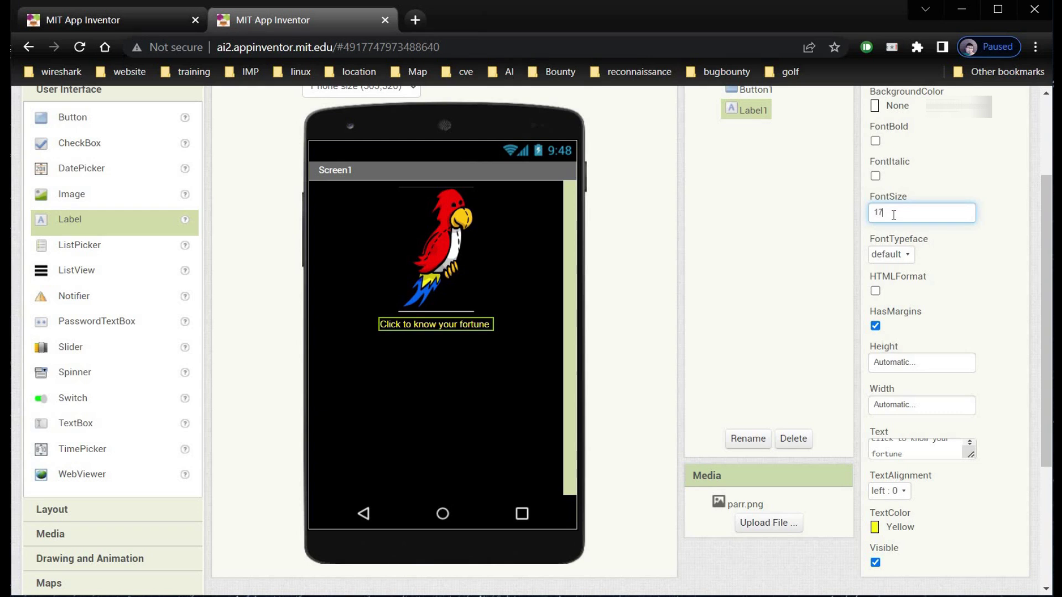
{"action": "key", "text": "Return"}
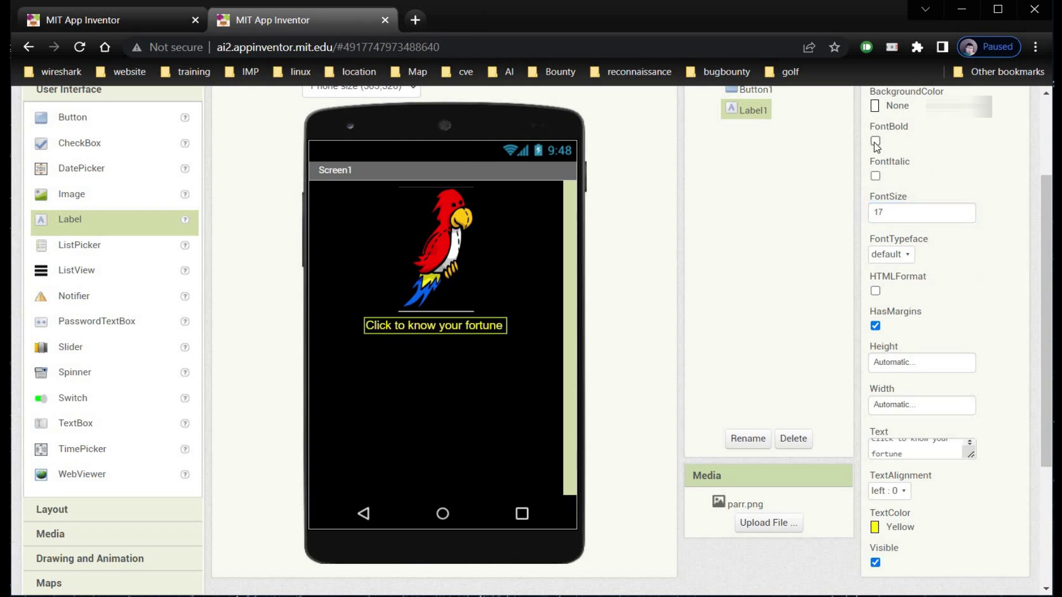
{"action": "left_click", "coordinate": [875, 141]}
{"action": "scroll", "coordinate": [1050, 121], "scroll_direction": "down", "scroll_amount": 1}
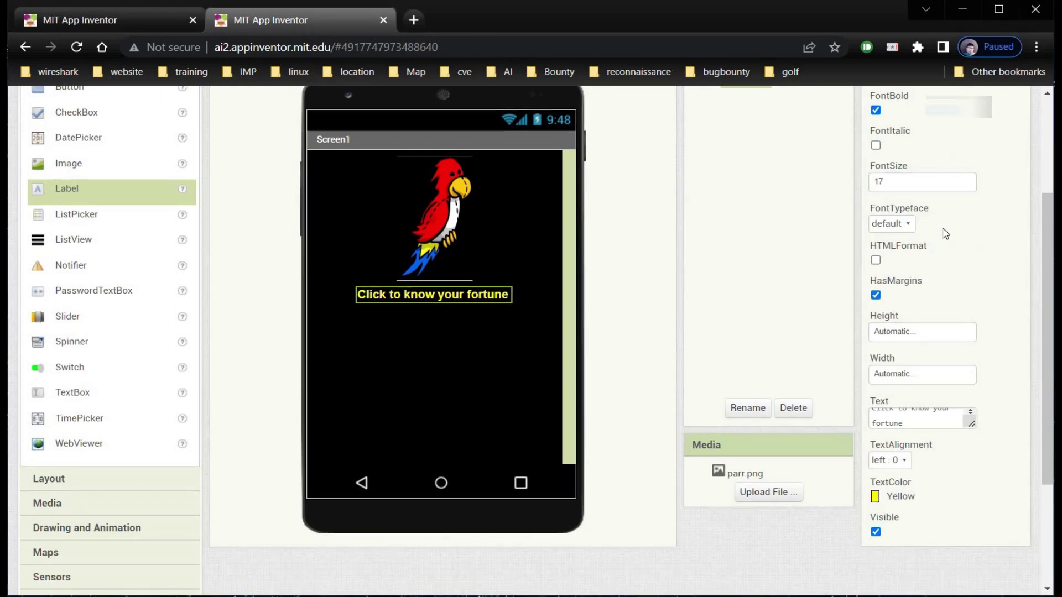
{"action": "scroll", "coordinate": [1050, 172], "scroll_direction": "up", "scroll_amount": 3}
{"action": "left_click", "coordinate": [1012, 144]}
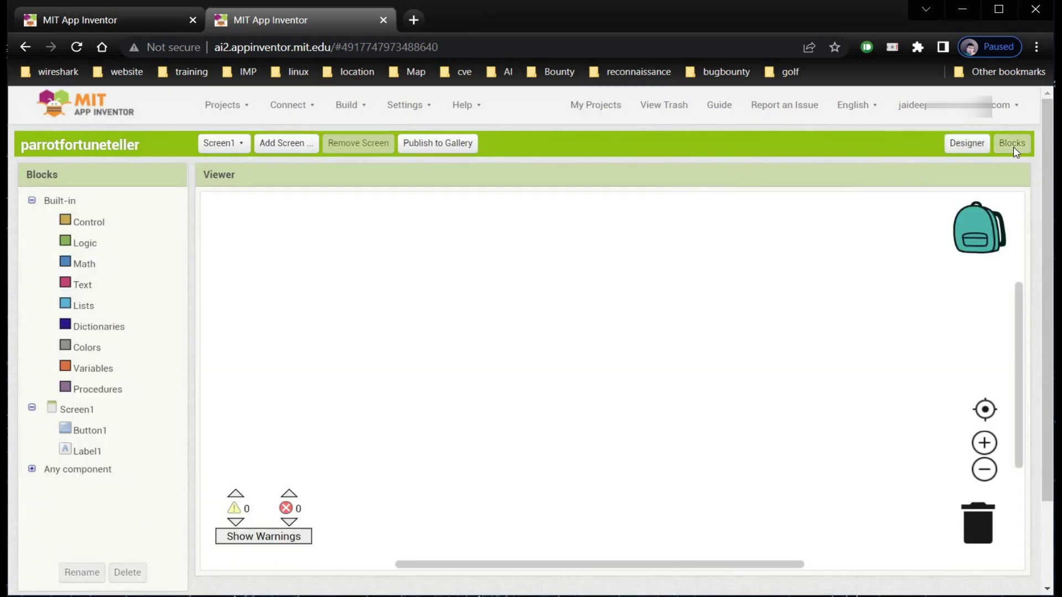
Place an 'initialize global' variable block and name it fortune.
{"action": "left_click", "coordinate": [88, 369]}
{"action": "left_click", "coordinate": [273, 212]}
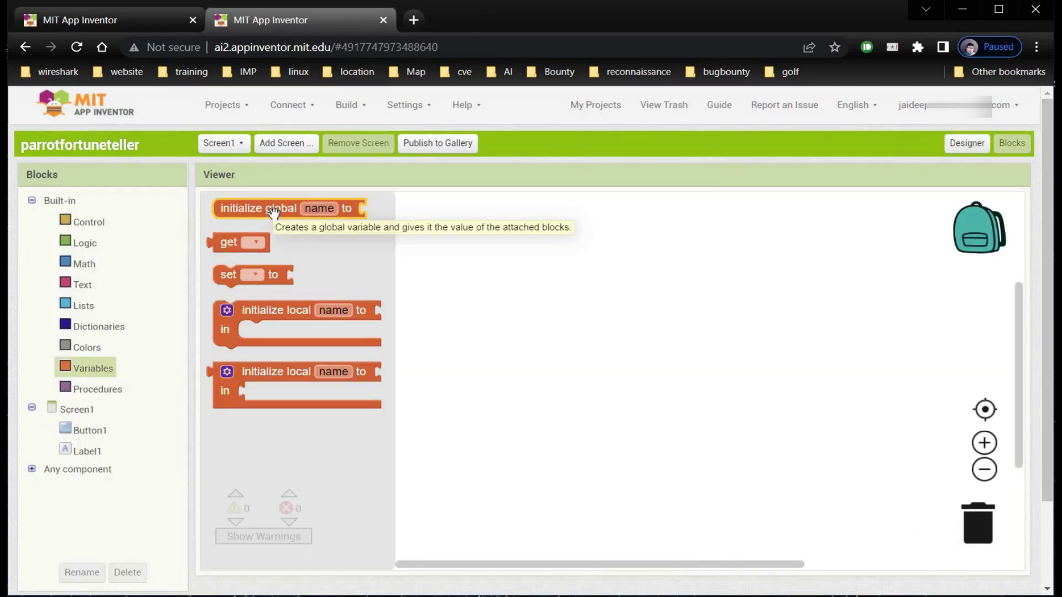
{"action": "left_click_drag", "start_coordinate": [272, 211], "coordinate": [531, 401]}
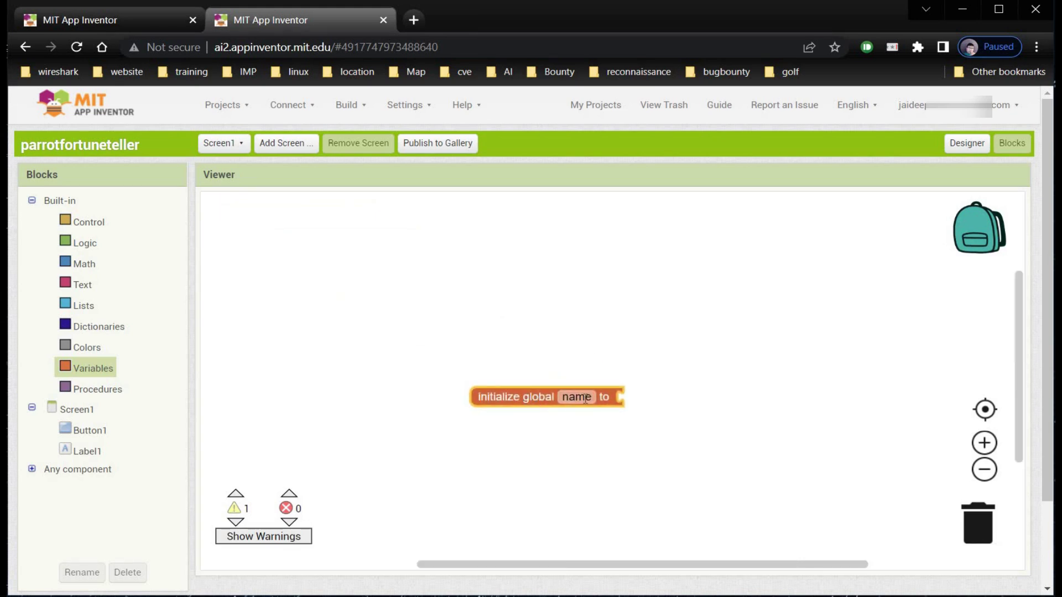
{"action": "mouse_move", "coordinate": [577, 397]}
{"action": "left_click", "coordinate": [591, 396]}
{"action": "type", "text": "fortune"}
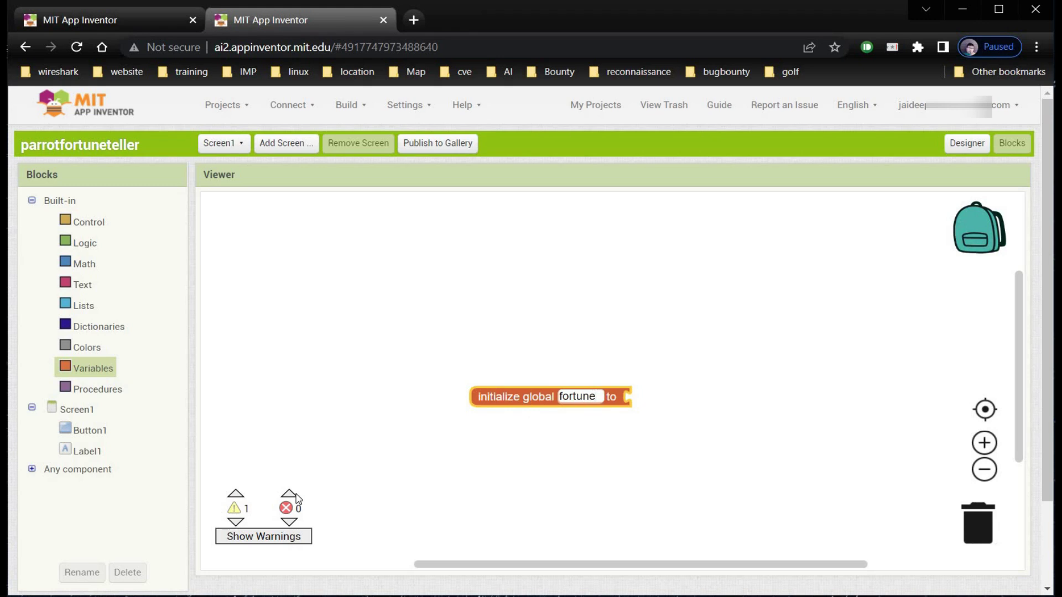
{"action": "left_click", "coordinate": [370, 492]}
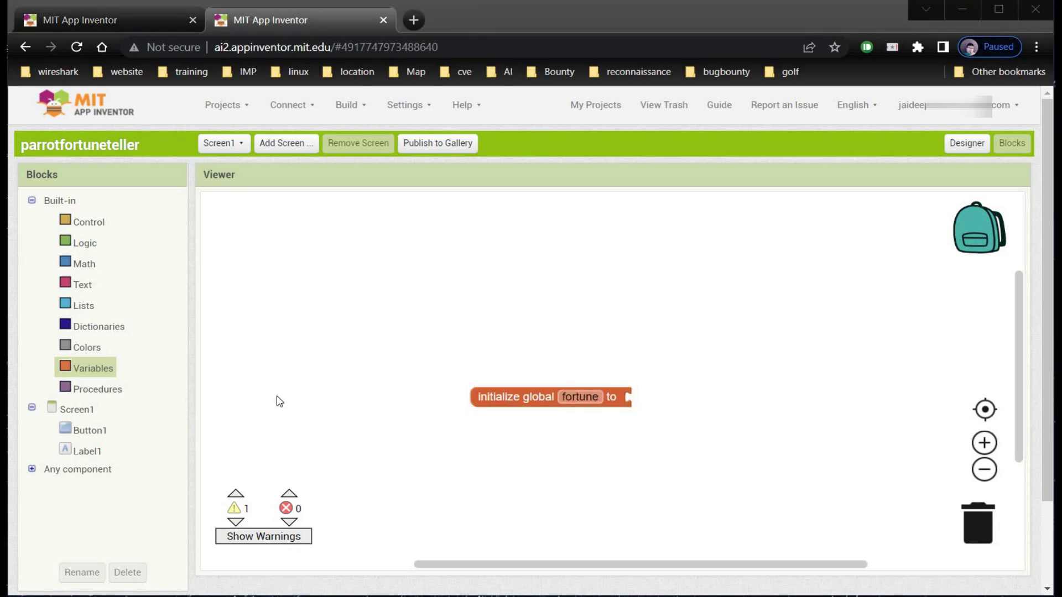
Attach a make a list block to fortune and expand it to five item sockets.
{"action": "left_click", "coordinate": [87, 307]}
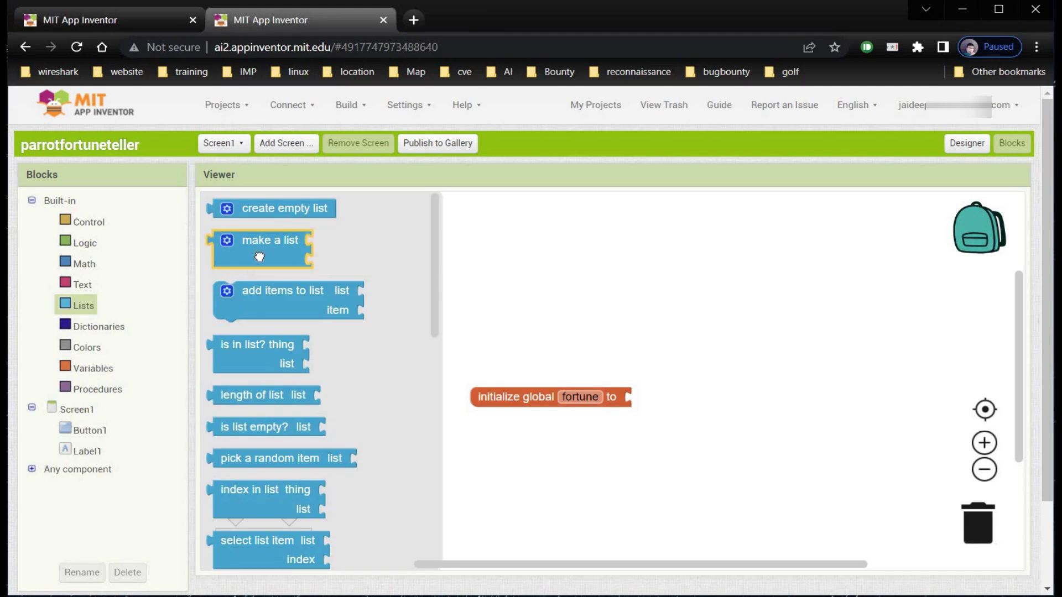
{"action": "left_click_drag", "start_coordinate": [256, 258], "coordinate": [679, 407]}
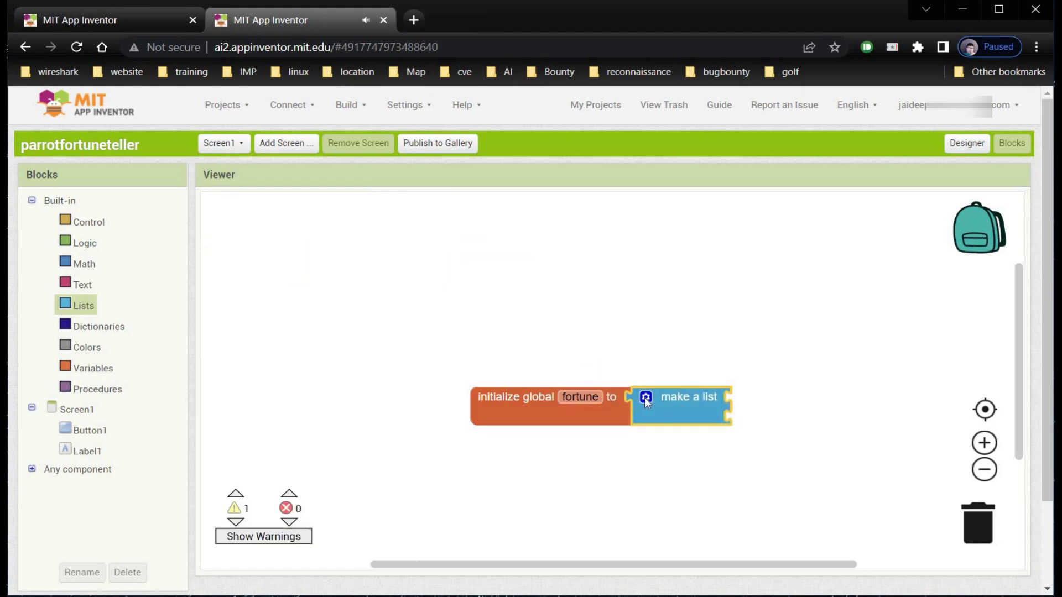
{"action": "left_click", "coordinate": [644, 397]}
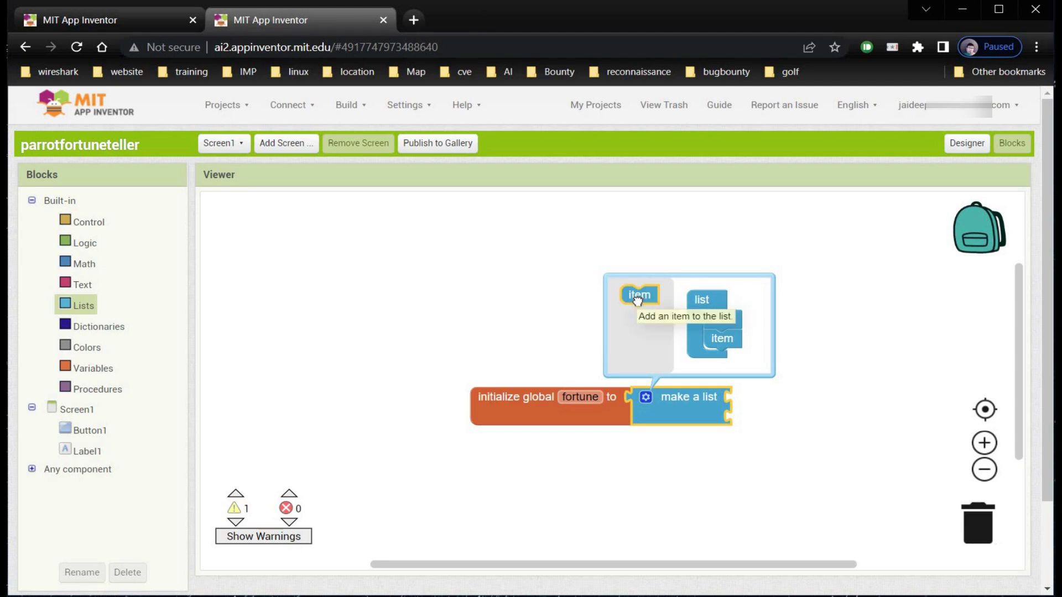
{"action": "left_click_drag", "start_coordinate": [639, 295], "coordinate": [719, 361]}
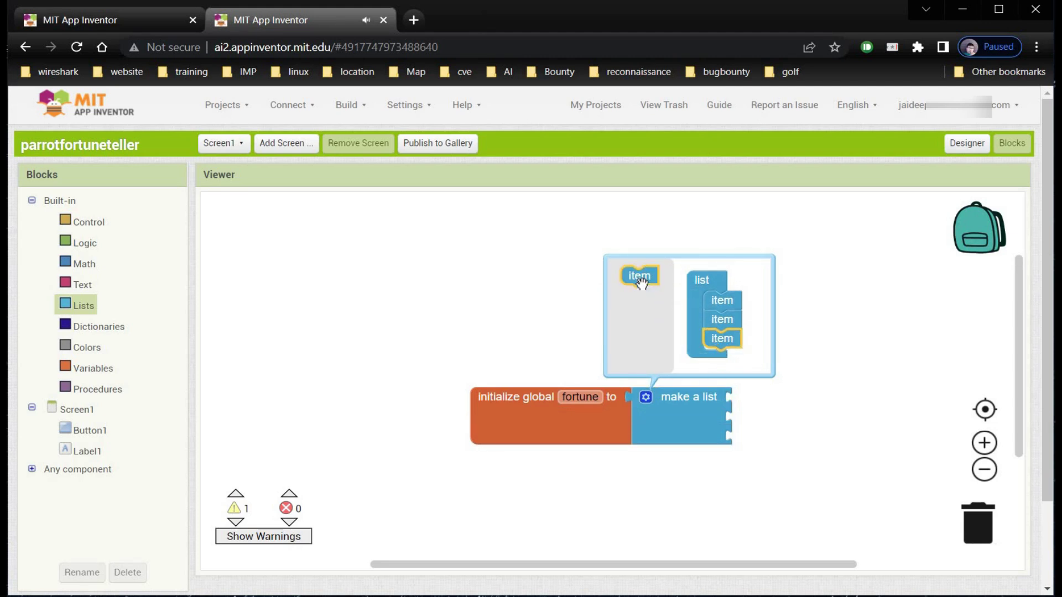
{"action": "left_click_drag", "start_coordinate": [638, 277], "coordinate": [721, 364]}
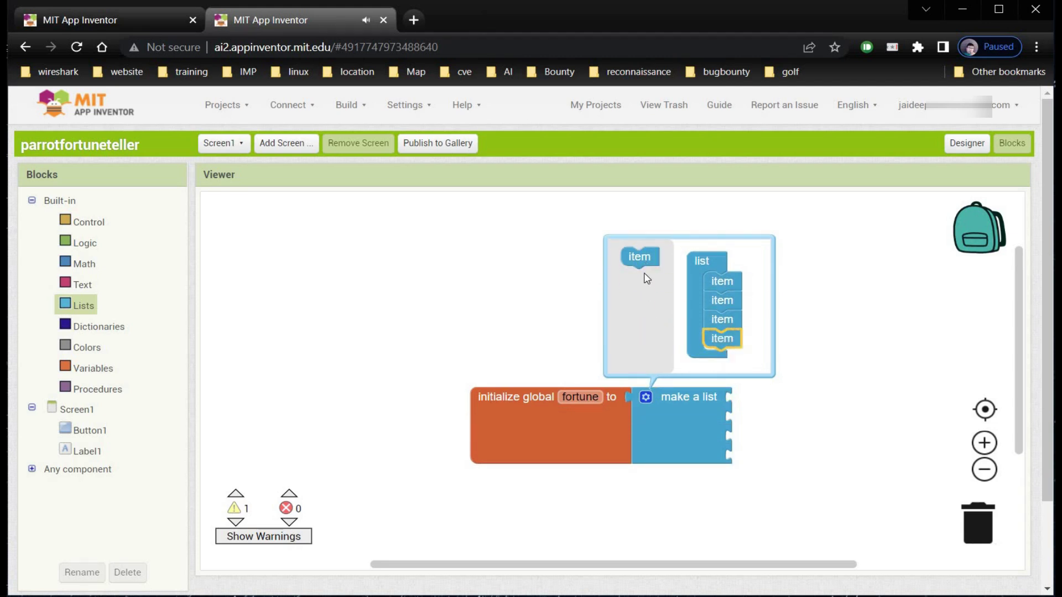
{"action": "left_click_drag", "start_coordinate": [641, 259], "coordinate": [729, 361]}
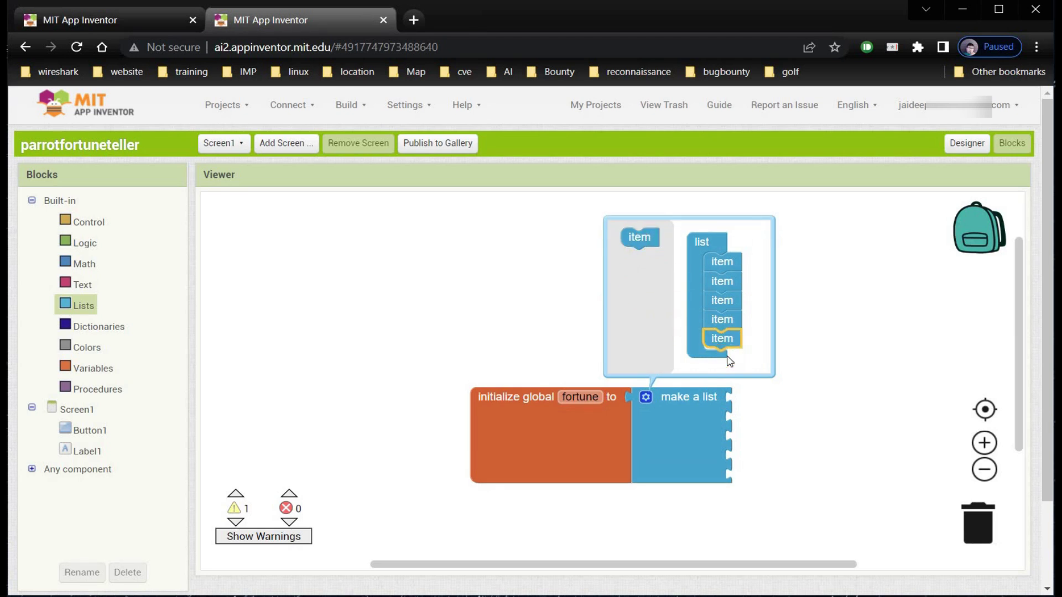
{"action": "left_click", "coordinate": [646, 397]}
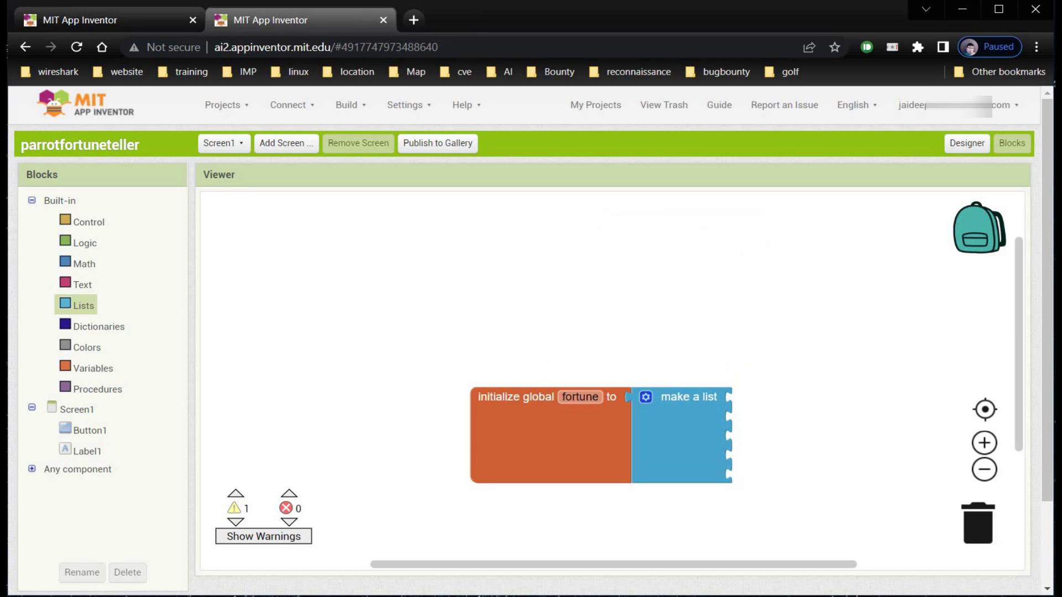
Plug a text block with 'money flows freely to you' into the first list slot.
{"action": "left_click", "coordinate": [82, 284]}
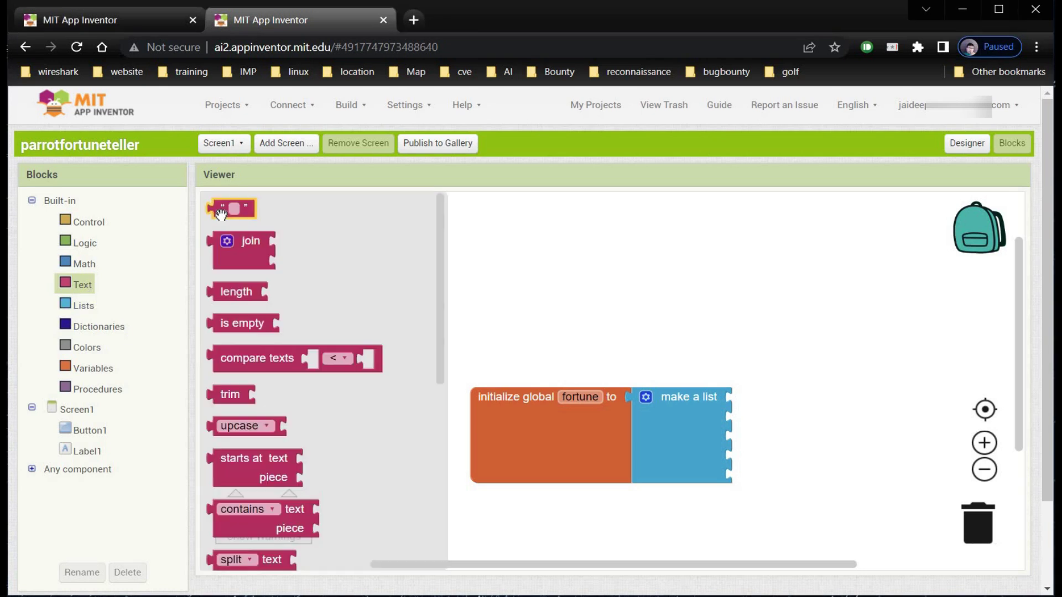
{"action": "left_click_drag", "start_coordinate": [220, 213], "coordinate": [533, 236]}
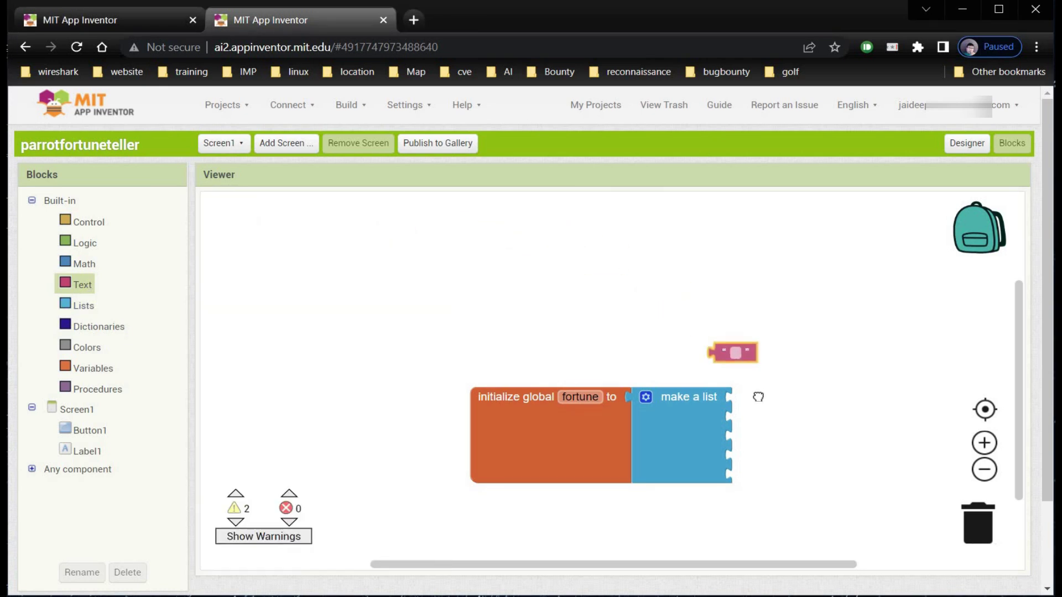
{"action": "left_click_drag", "start_coordinate": [533, 236], "coordinate": [751, 398]}
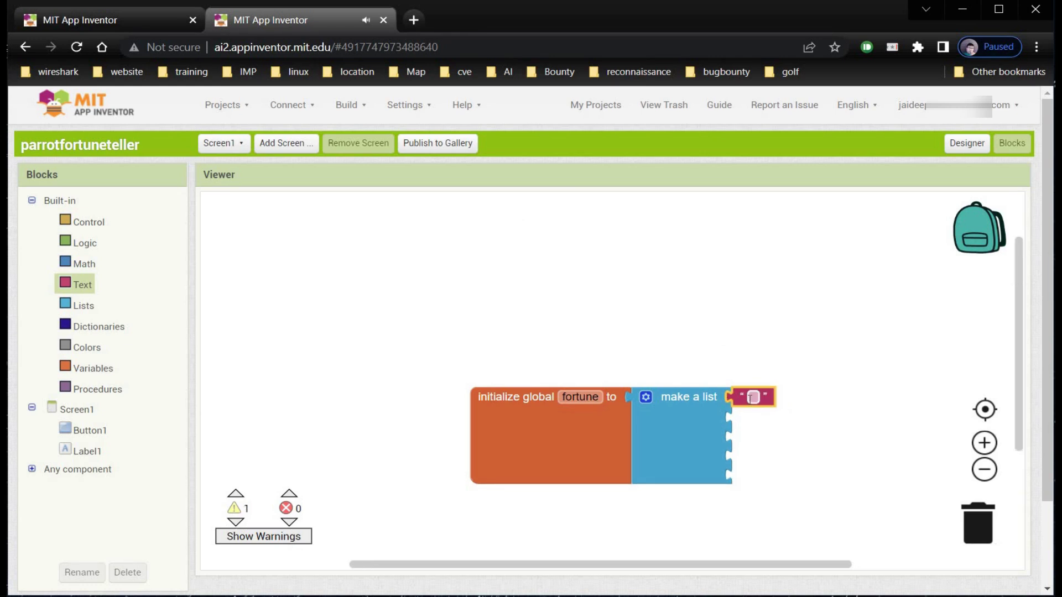
{"action": "type", "text": "mo"}
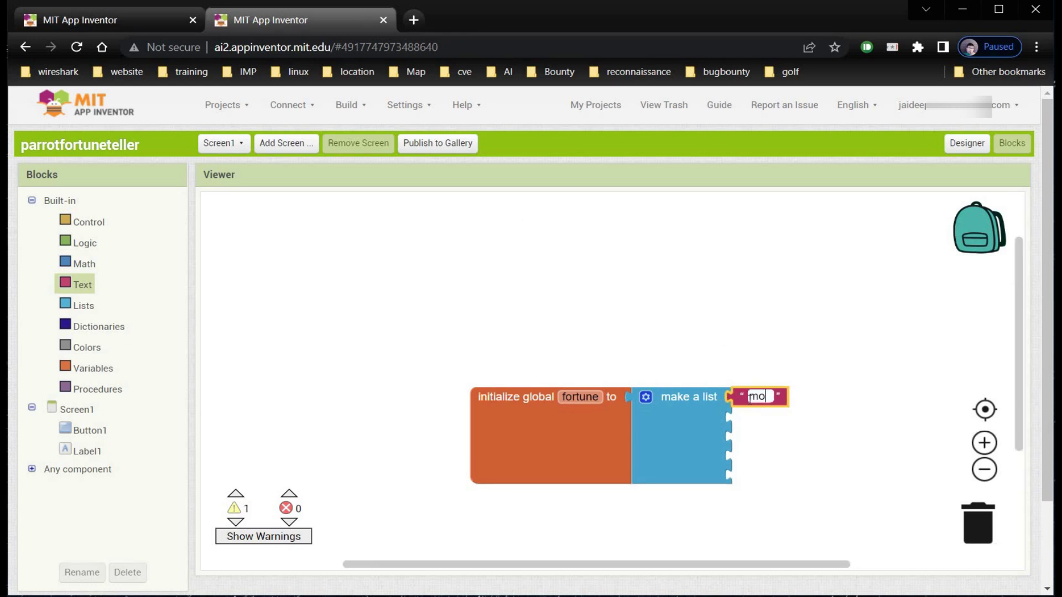
{"action": "type", "text": "ney flows fr"}
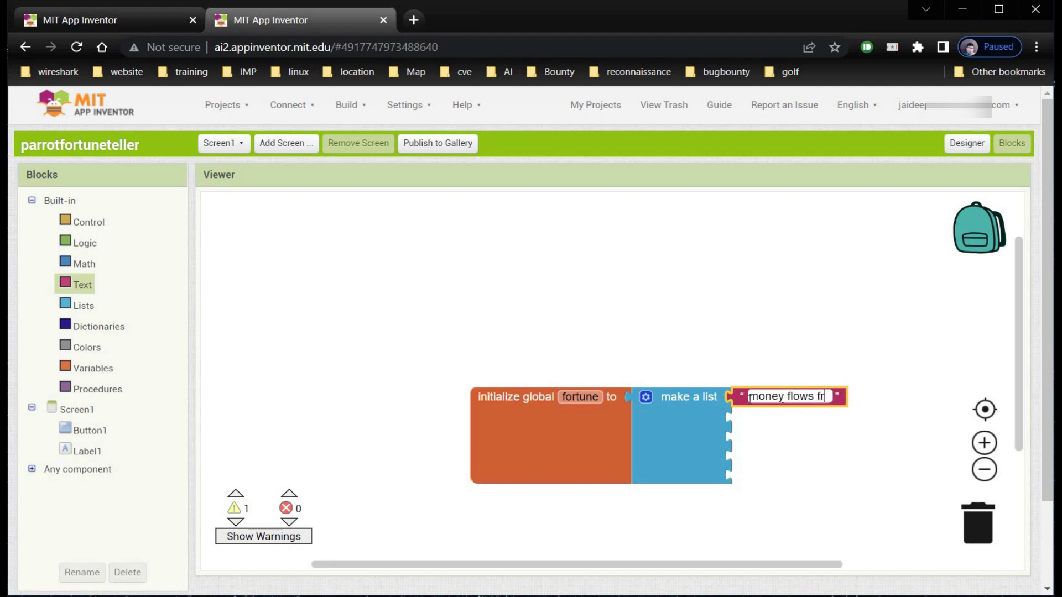
{"action": "type", "text": "eely to yo"}
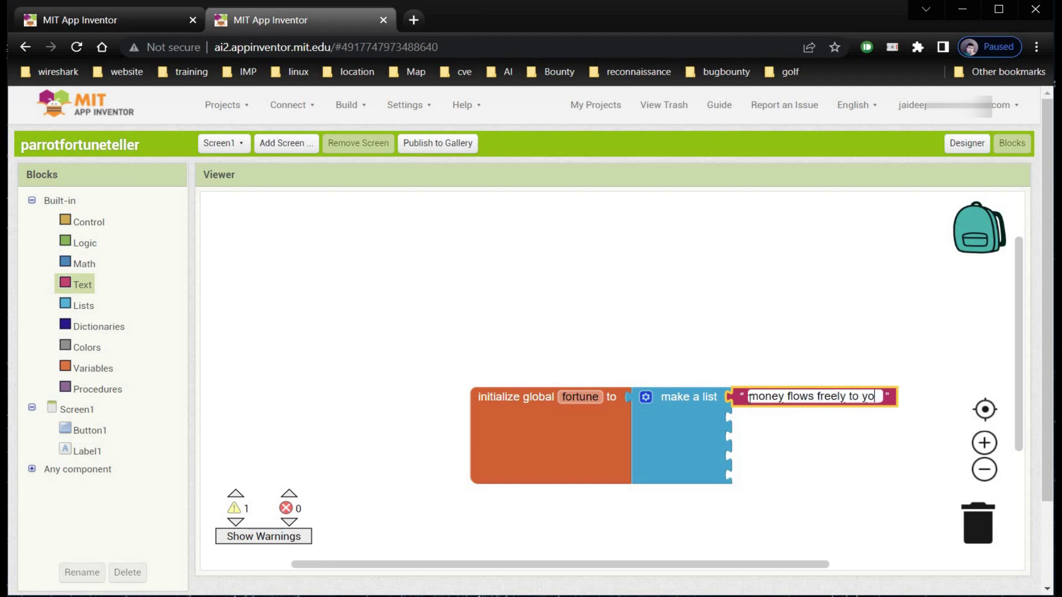
{"action": "type", "text": "u"}
{"action": "left_click", "coordinate": [640, 339]}
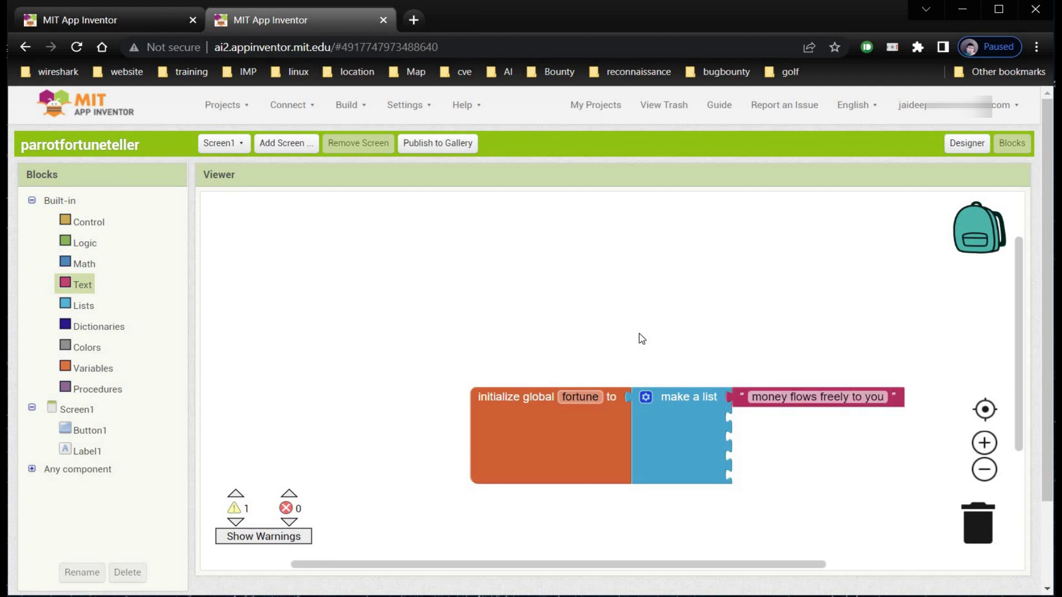
Fill the remaining list slots with text blocks holding the other four fortunes.
{"action": "left_click", "coordinate": [82, 284]}
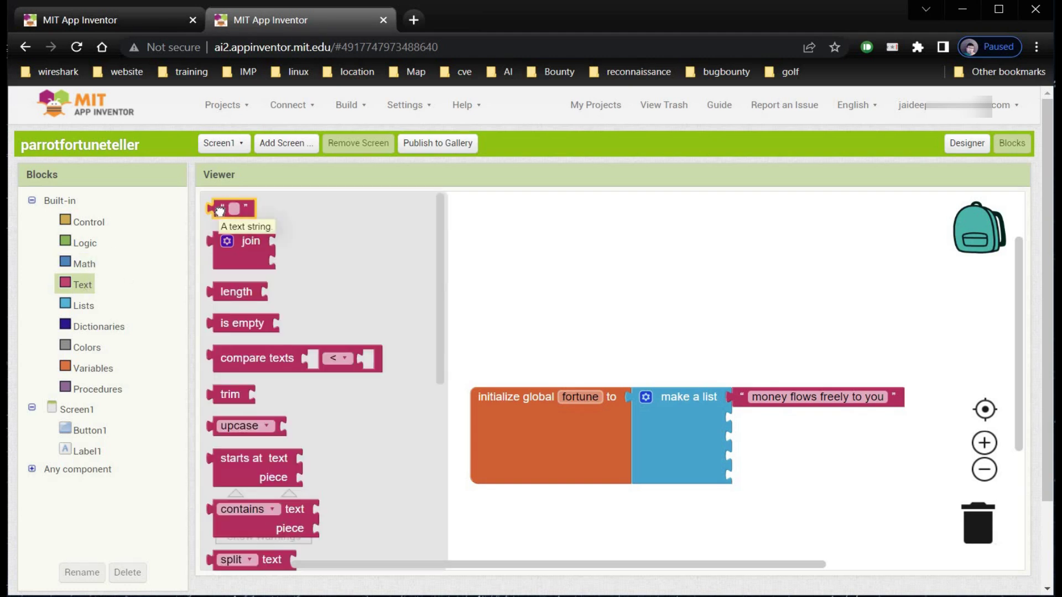
{"action": "left_click_drag", "start_coordinate": [217, 213], "coordinate": [453, 259]}
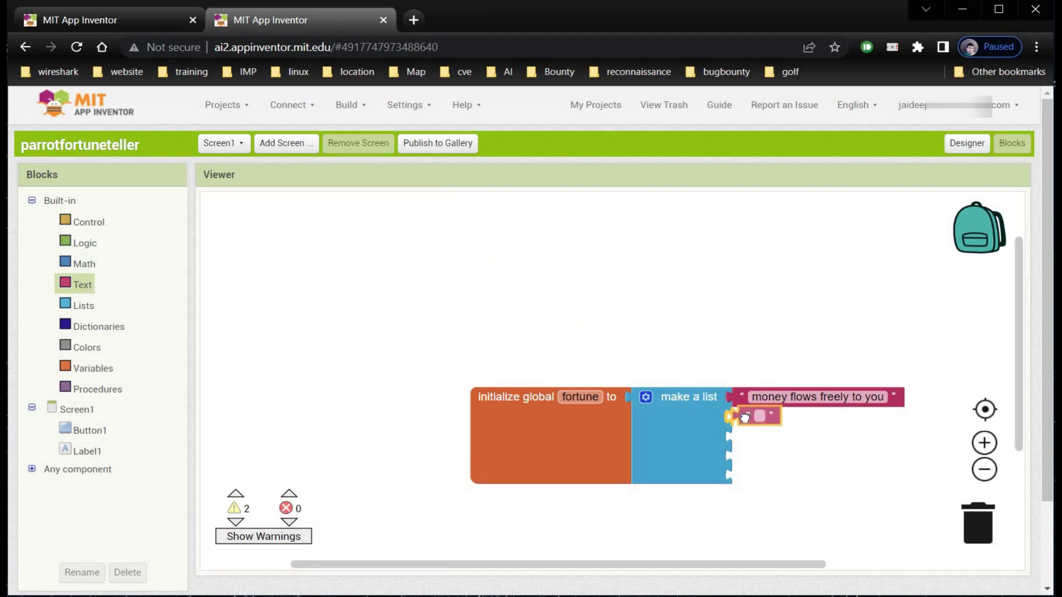
{"action": "left_click_drag", "start_coordinate": [609, 344], "coordinate": [743, 421]}
{"action": "right_click", "coordinate": [741, 419]}
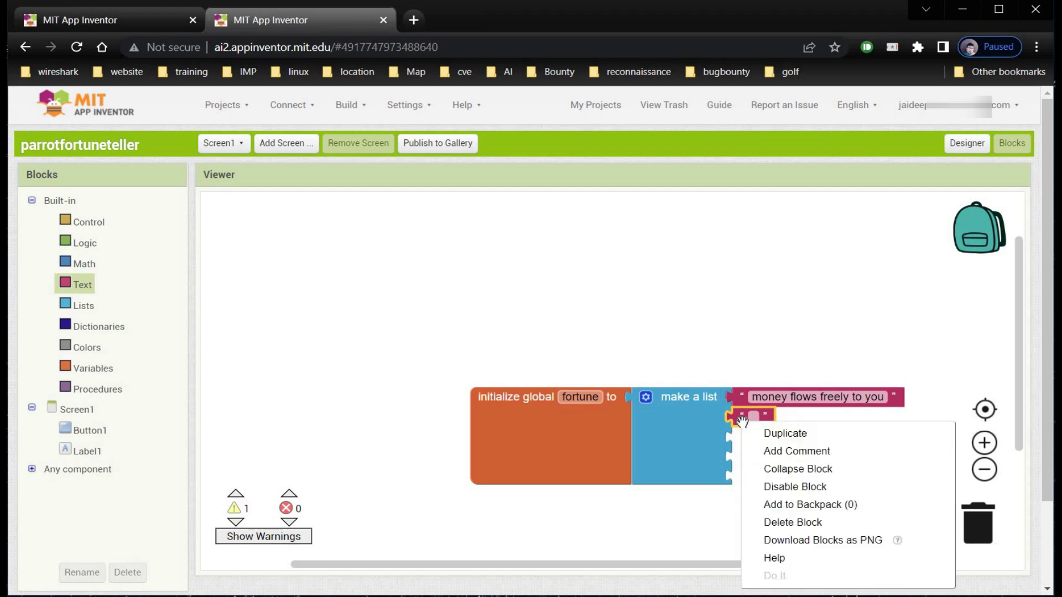
{"action": "left_click", "coordinate": [776, 432]}
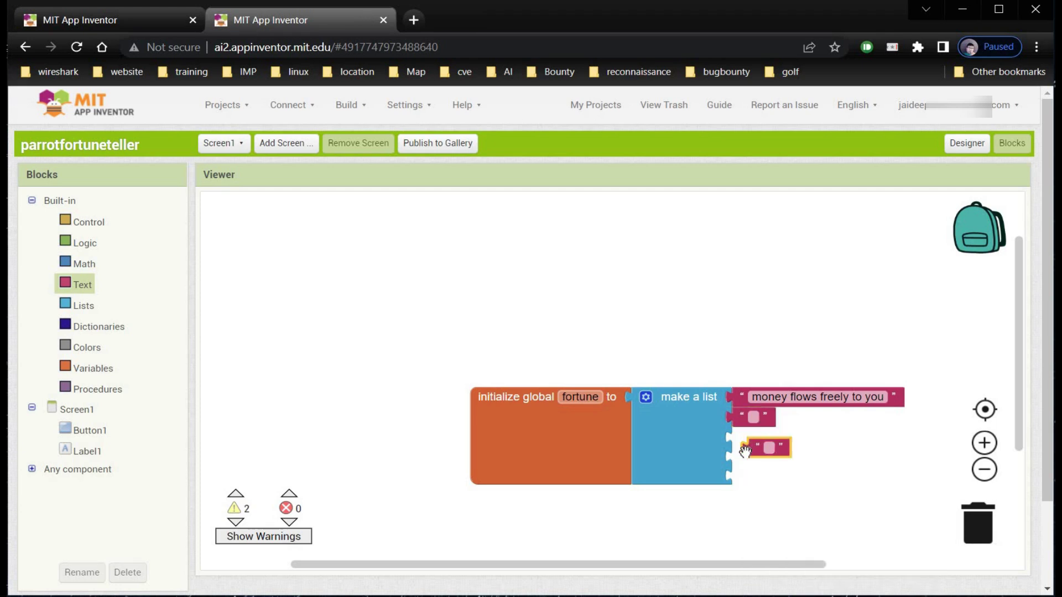
{"action": "left_click_drag", "start_coordinate": [758, 446], "coordinate": [752, 427]}
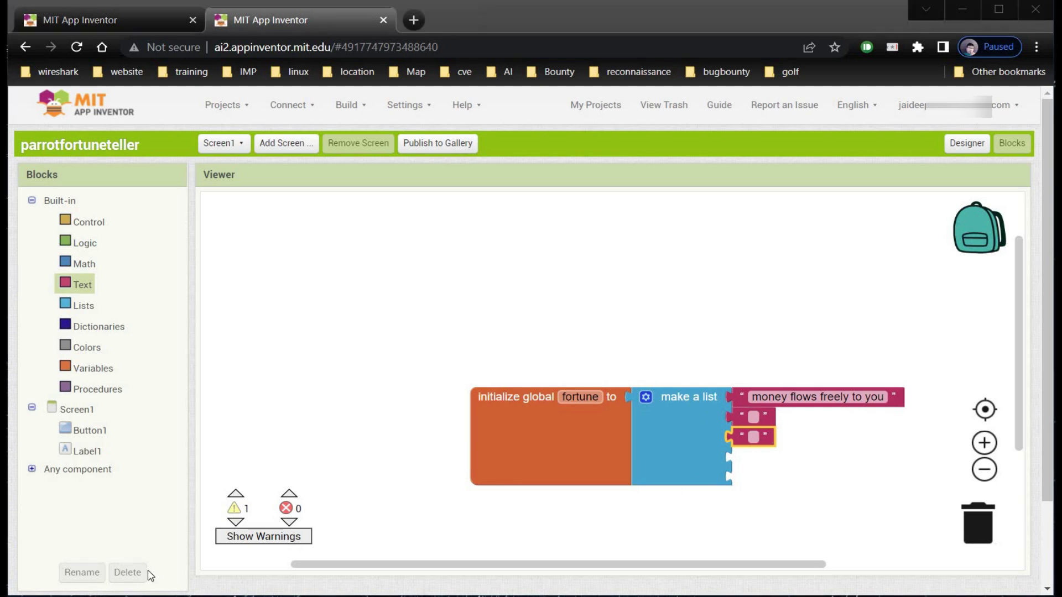
{"action": "left_click", "coordinate": [754, 418]}
{"action": "type", "text": "o"}
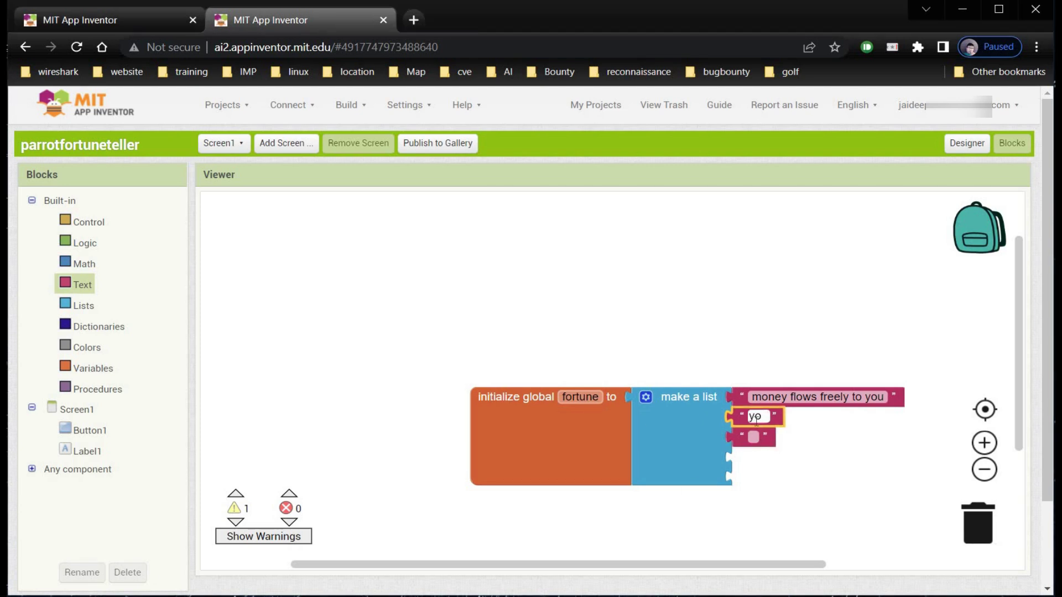
{"action": "type", "text": "u are attra"}
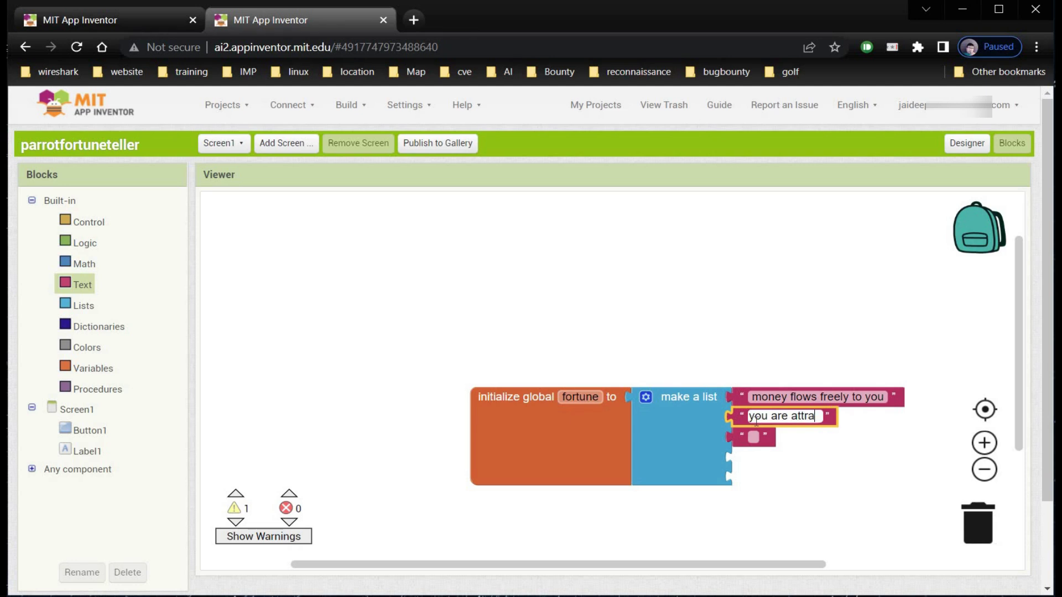
{"action": "type", "text": "cting unco"}
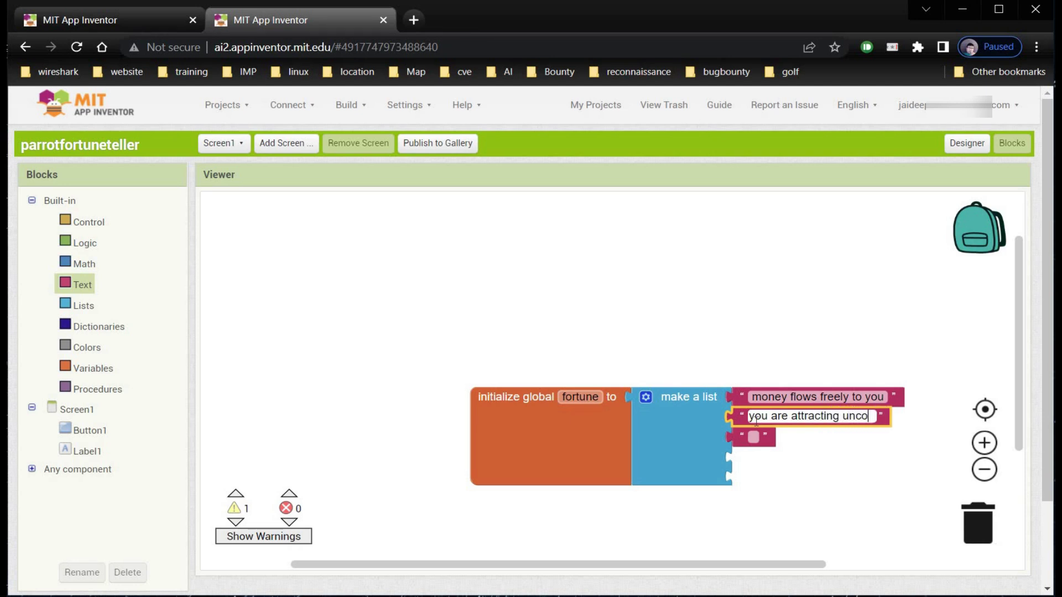
{"action": "type", "text": "ndional"}
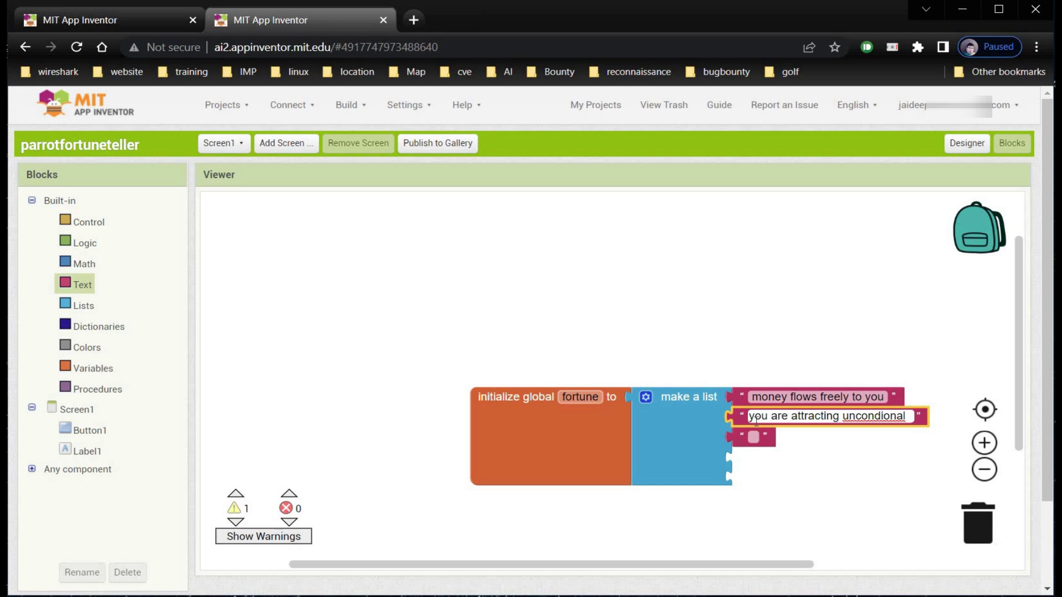
{"action": "key", "text": "BackSpace"}
{"action": "key", "text": "BackSpace"}
{"action": "key", "text": "BackSpace"}
{"action": "key", "text": "BackSpace"}
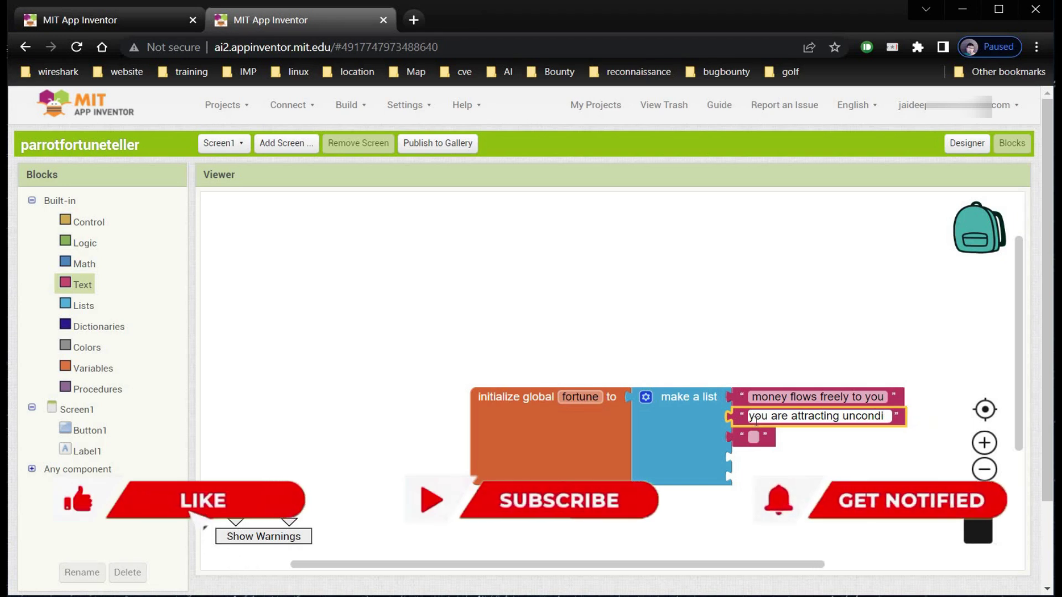
{"action": "type", "text": "tional lo"}
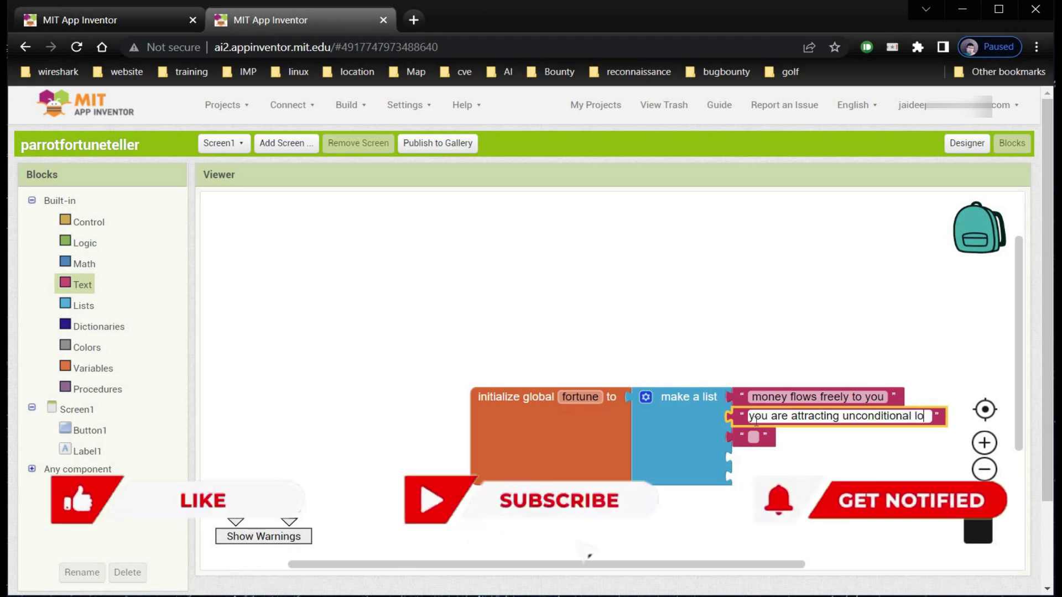
{"action": "type", "text": "ve and bles"}
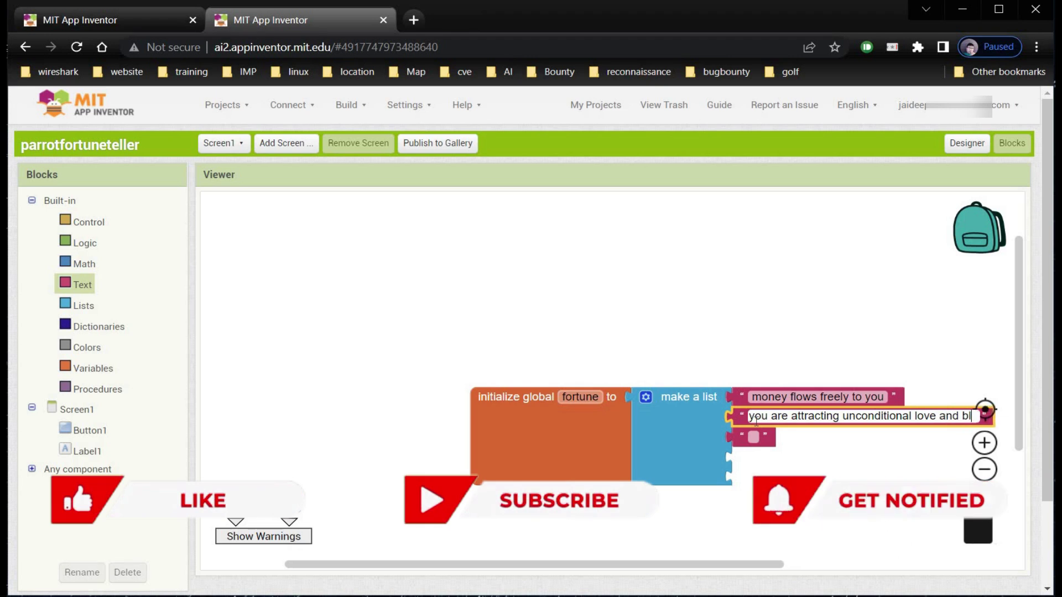
{"action": "type", "text": "sings"}
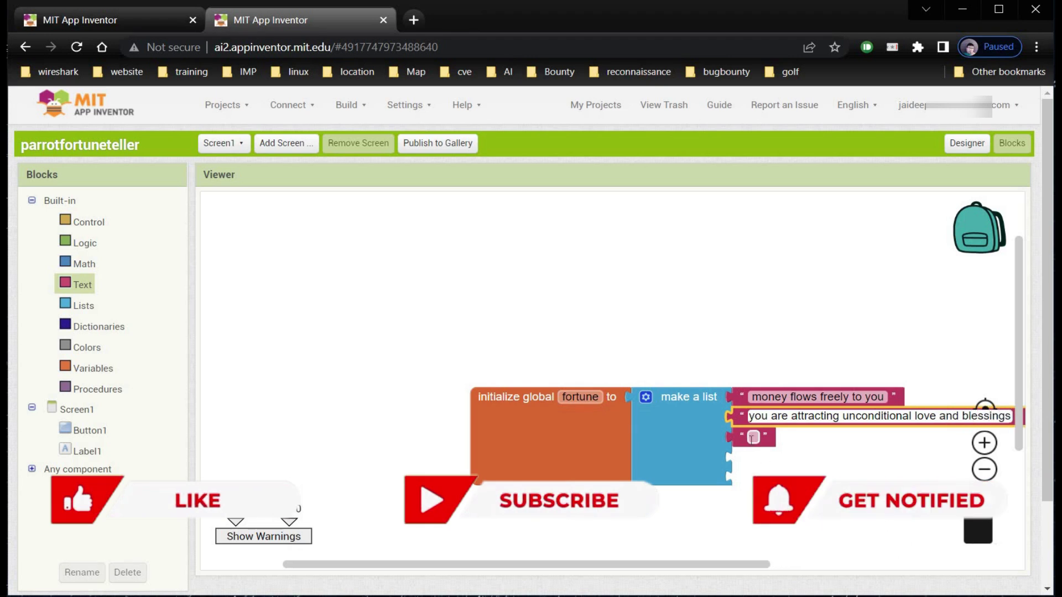
{"action": "type", "text": " mind"}
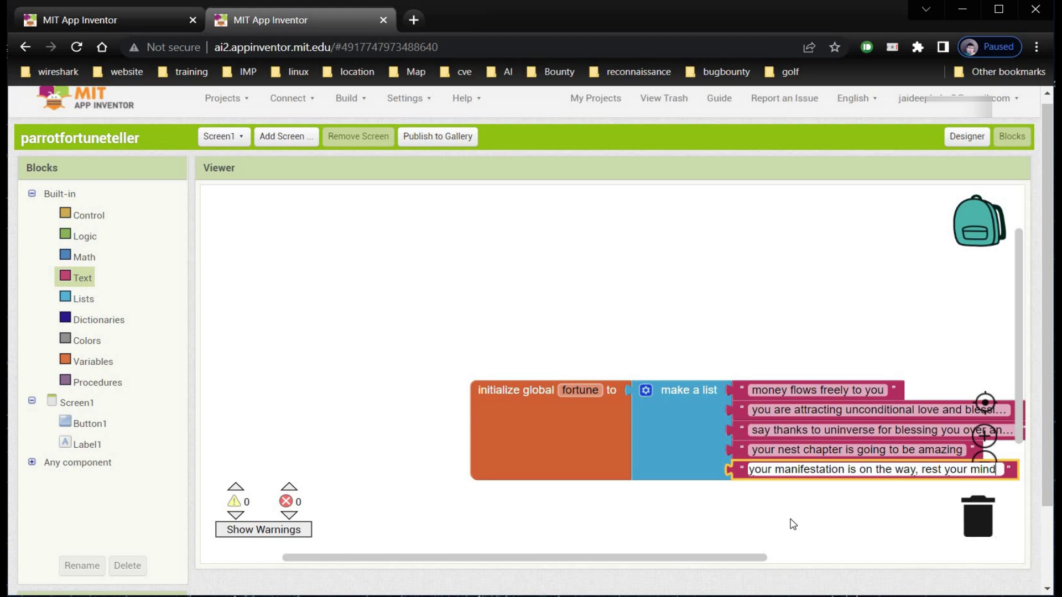
{"action": "left_click", "coordinate": [792, 524]}
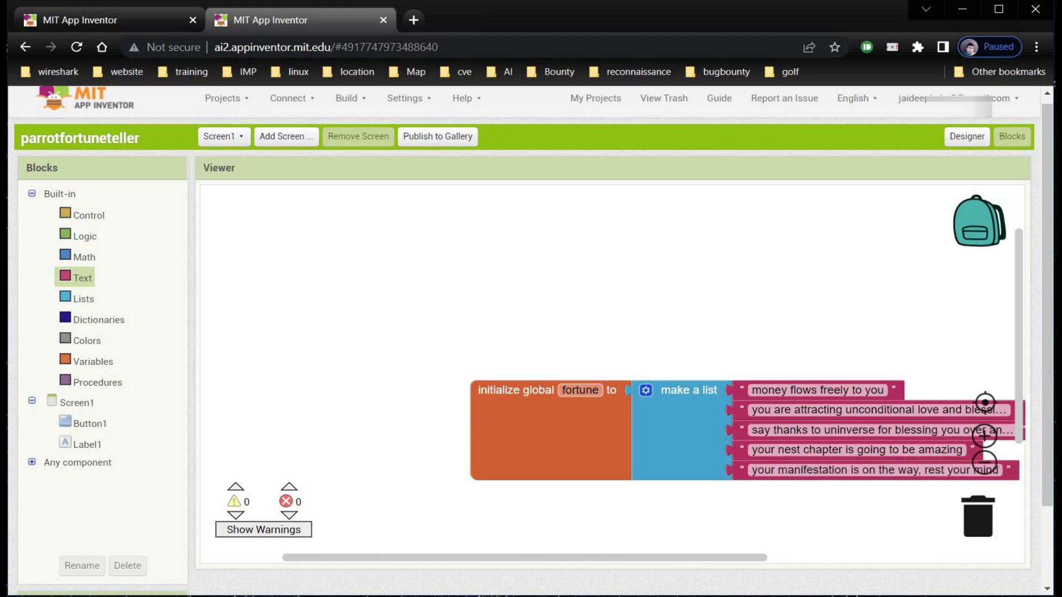
Add a pick a random item block with get global fortune in its list socket.
{"action": "left_click", "coordinate": [83, 299]}
{"action": "left_click", "coordinate": [276, 455]}
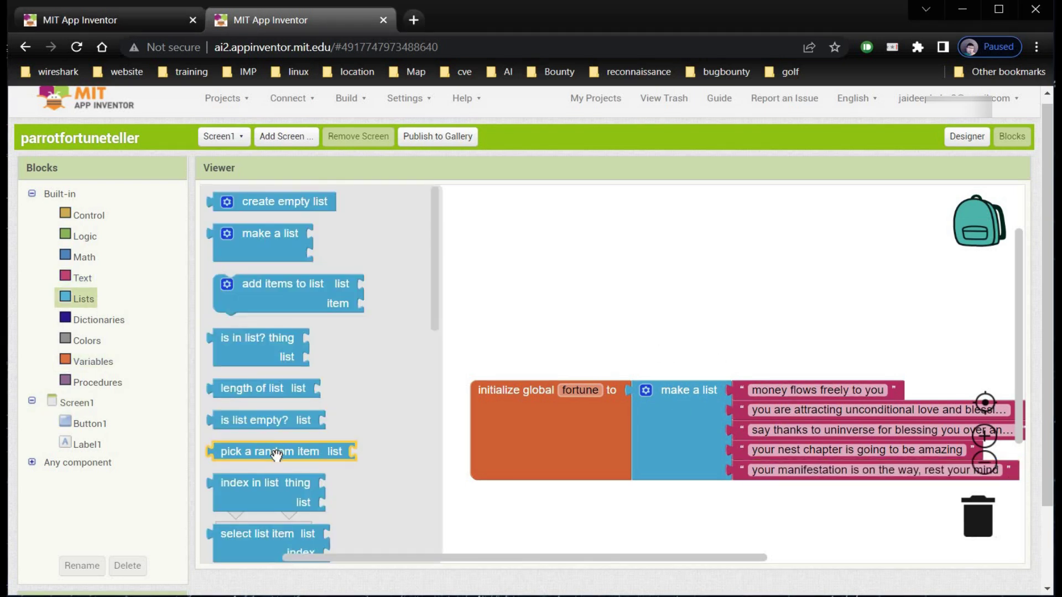
{"action": "mouse_move", "coordinate": [276, 455]}
{"action": "left_mouse_down"}
{"action": "mouse_move", "coordinate": [526, 336]}
{"action": "mouse_move", "coordinate": [525, 318]}
{"action": "left_mouse_up"}
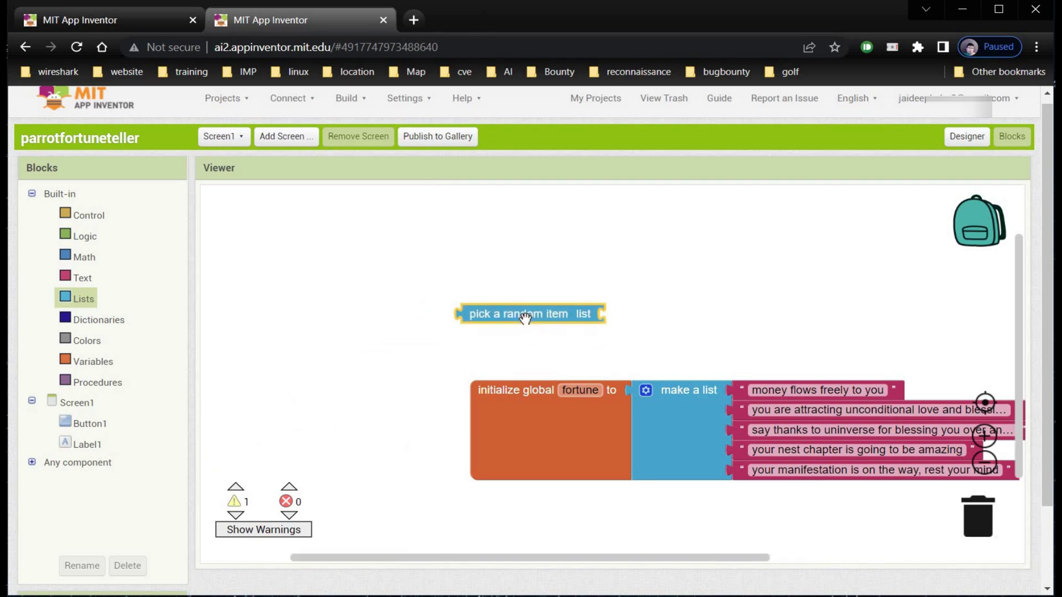
{"action": "left_click", "coordinate": [93, 362]}
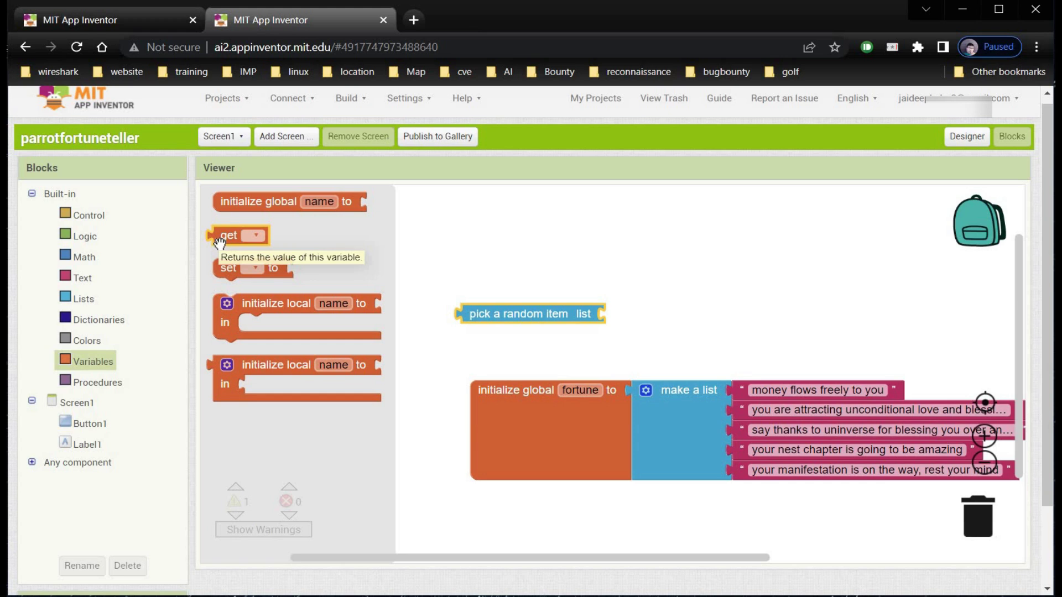
{"action": "left_click_drag", "start_coordinate": [290, 244], "coordinate": [641, 320]}
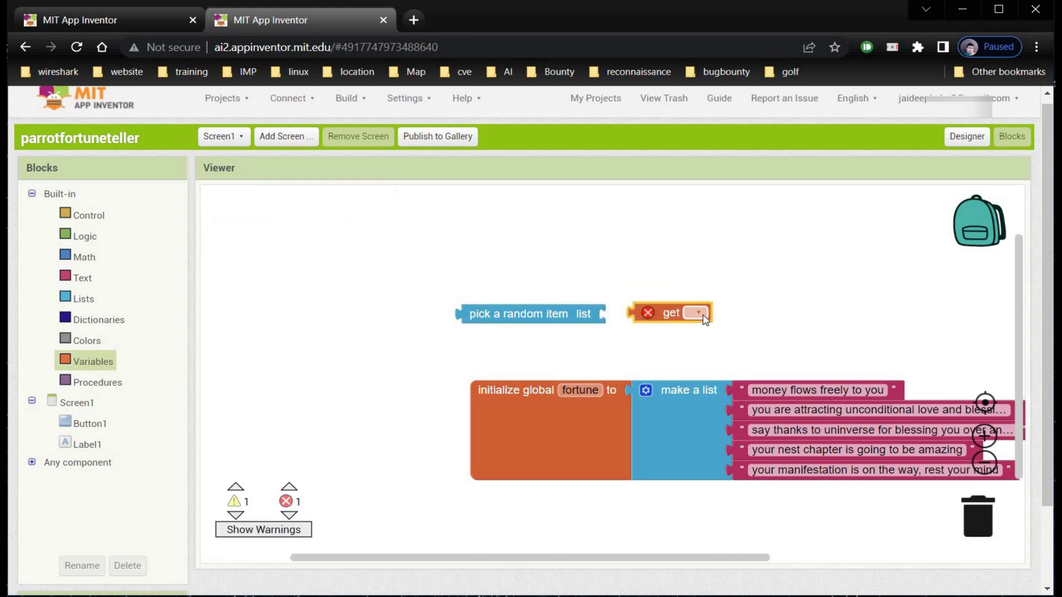
{"action": "left_click", "coordinate": [699, 314]}
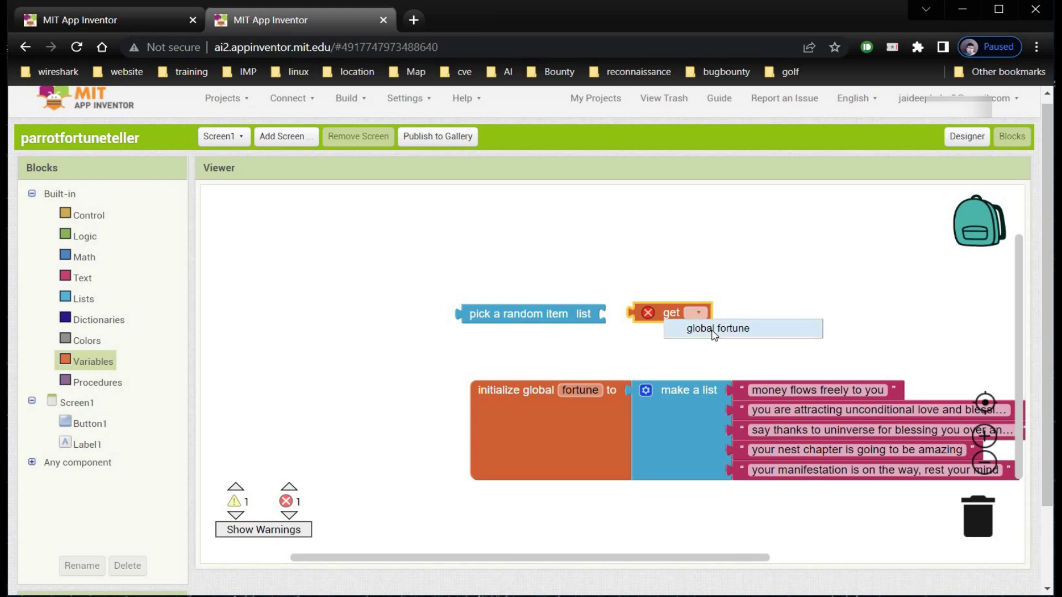
{"action": "left_click", "coordinate": [712, 334]}
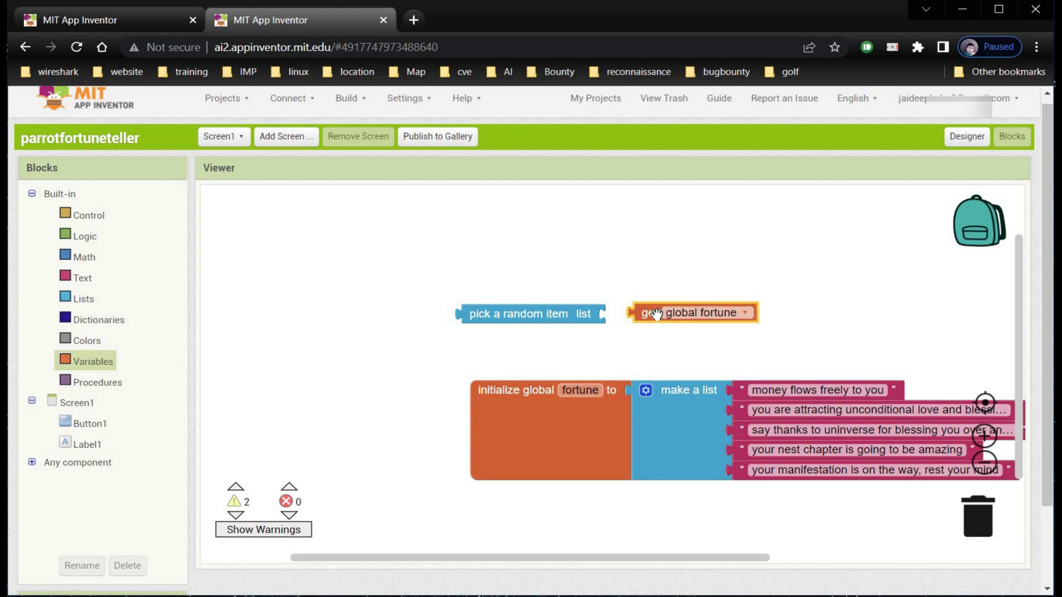
{"action": "left_click_drag", "start_coordinate": [656, 314], "coordinate": [629, 314]}
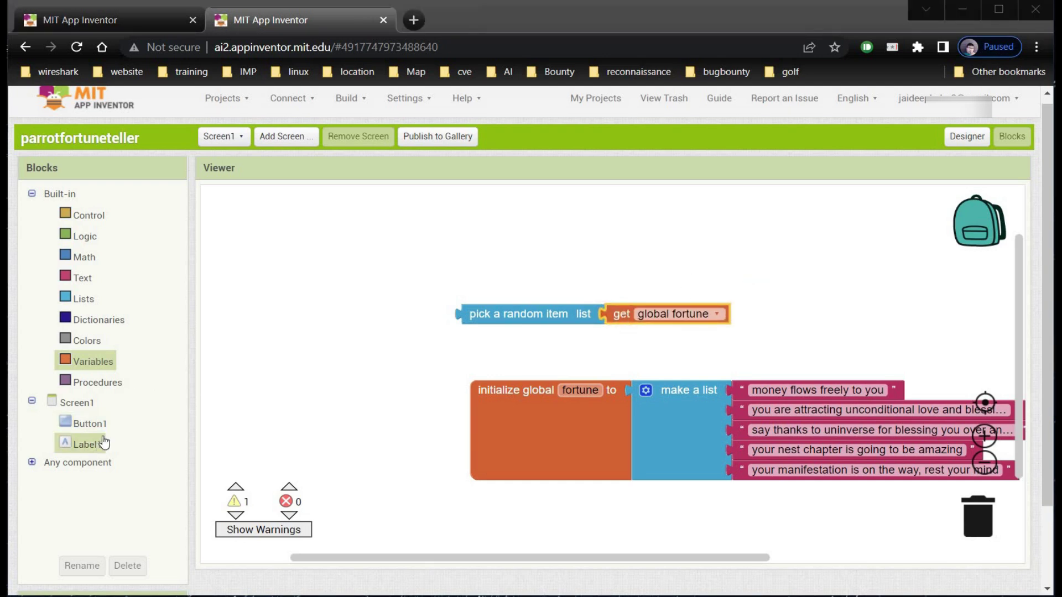
{"action": "scroll", "coordinate": [954, 149], "scroll_direction": "up", "scroll_amount": 1}
Add a TextToSpeech component from the Media palette to Screen1, then go back to Blocks.
{"action": "left_click", "coordinate": [967, 142]}
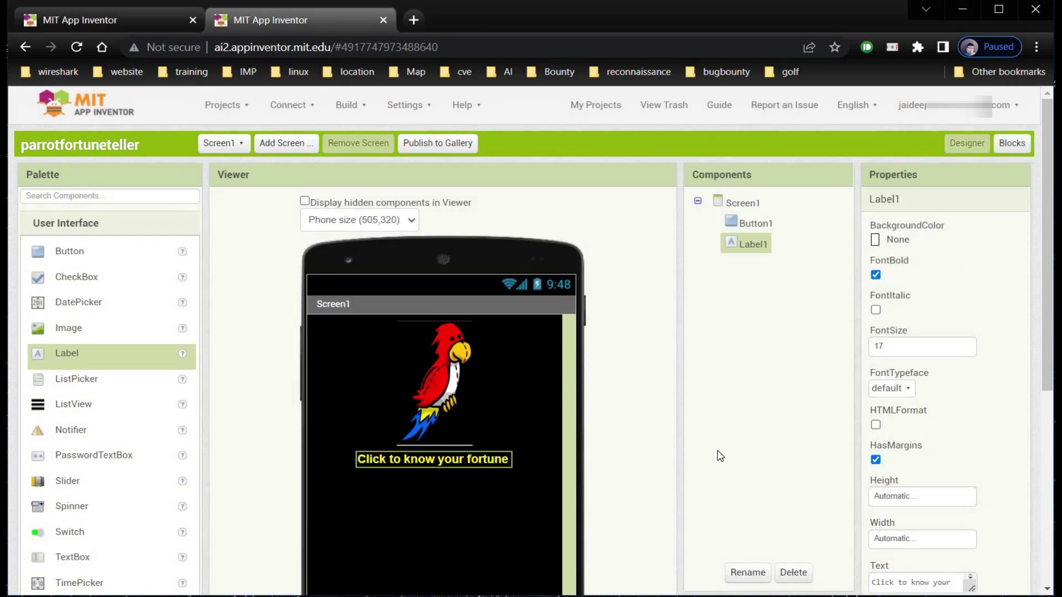
{"action": "scroll", "coordinate": [712, 471], "scroll_direction": "down", "scroll_amount": 2}
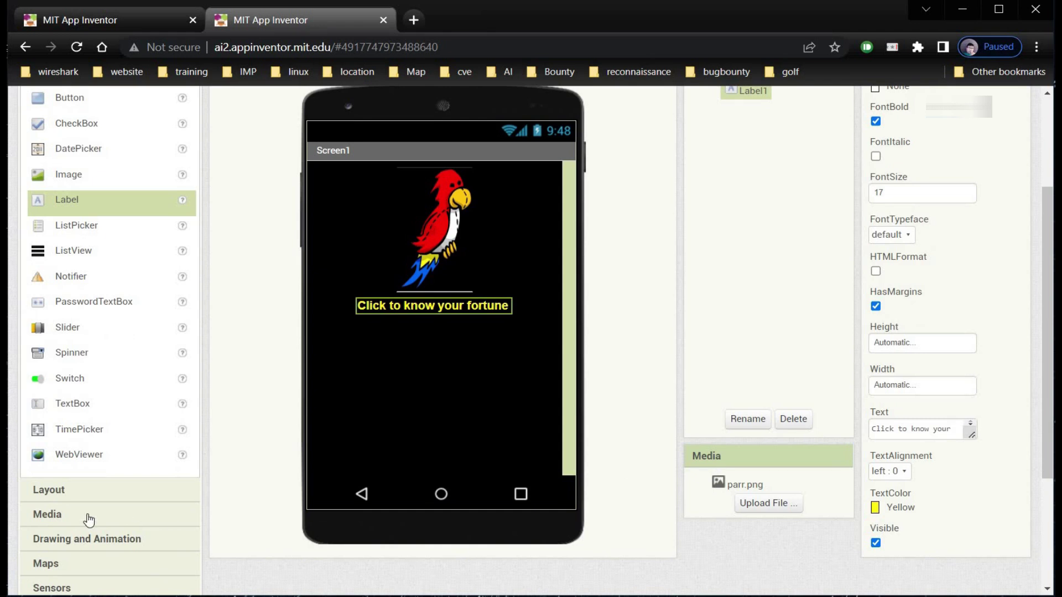
{"action": "left_click", "coordinate": [79, 521]}
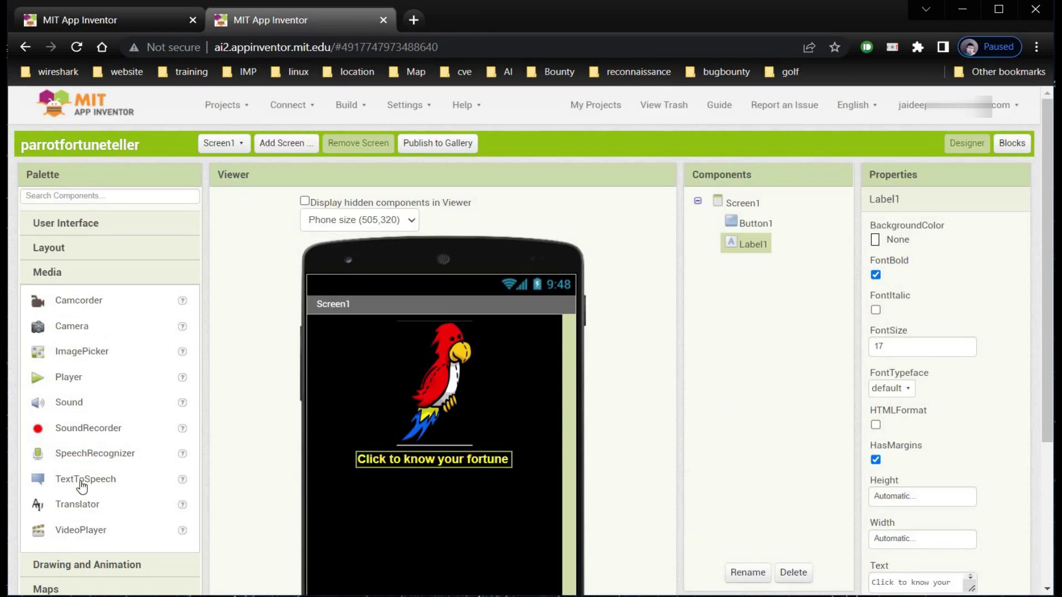
{"action": "left_click_drag", "start_coordinate": [82, 487], "coordinate": [419, 525]}
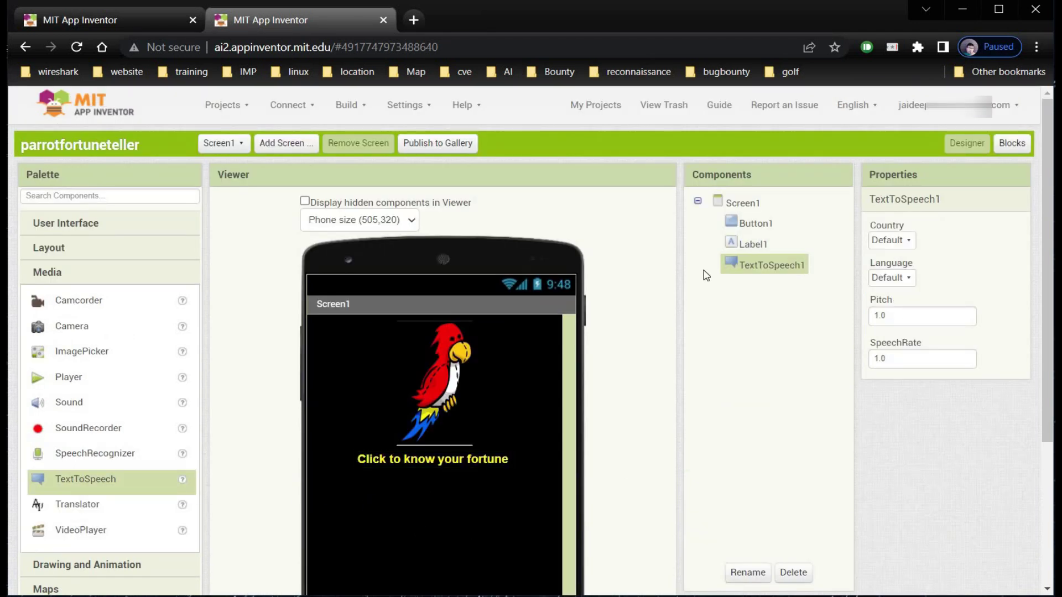
{"action": "left_click", "coordinate": [1013, 143]}
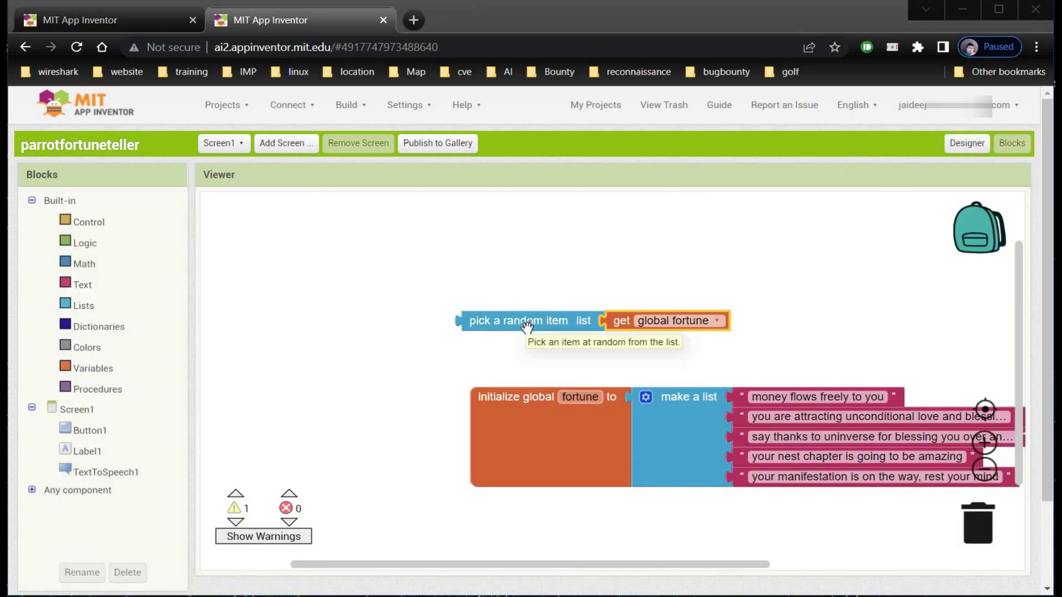
Create a TextToSpeech1.Speak call with the random fortune item as its message.
{"action": "left_click_drag", "start_coordinate": [538, 331], "coordinate": [573, 346]}
{"action": "left_click", "coordinate": [106, 472]}
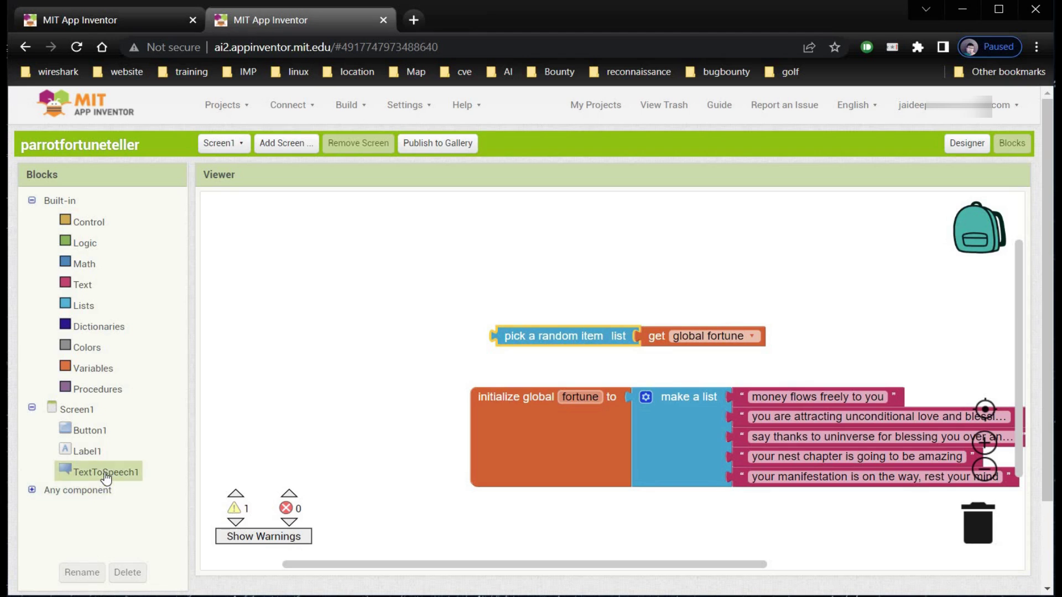
{"action": "left_click_drag", "start_coordinate": [256, 365], "coordinate": [346, 335]}
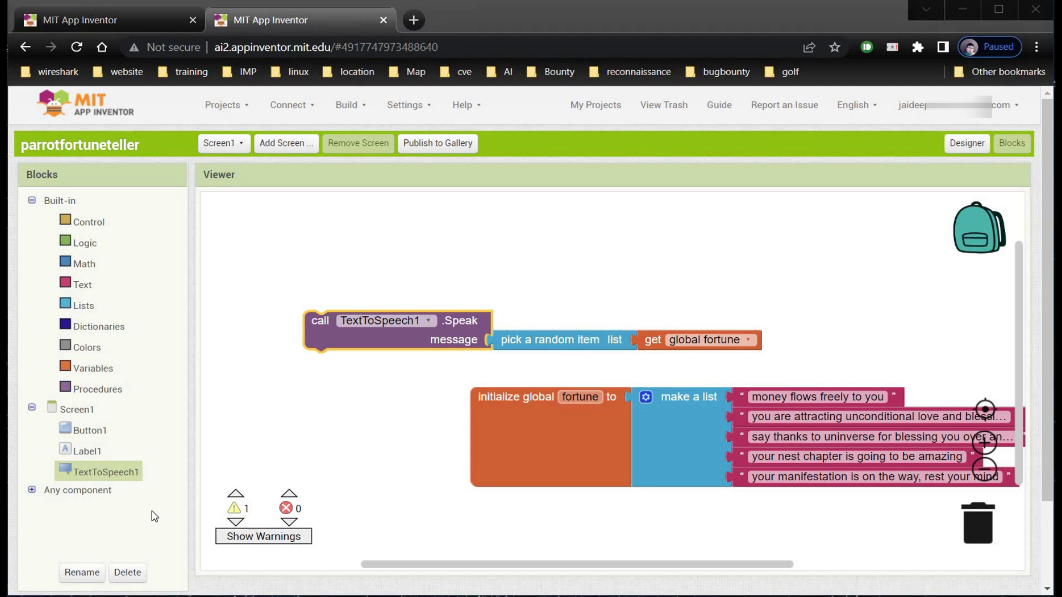
Put the Speak call inside a 'when Button1.Click' event block.
{"action": "left_click", "coordinate": [90, 430]}
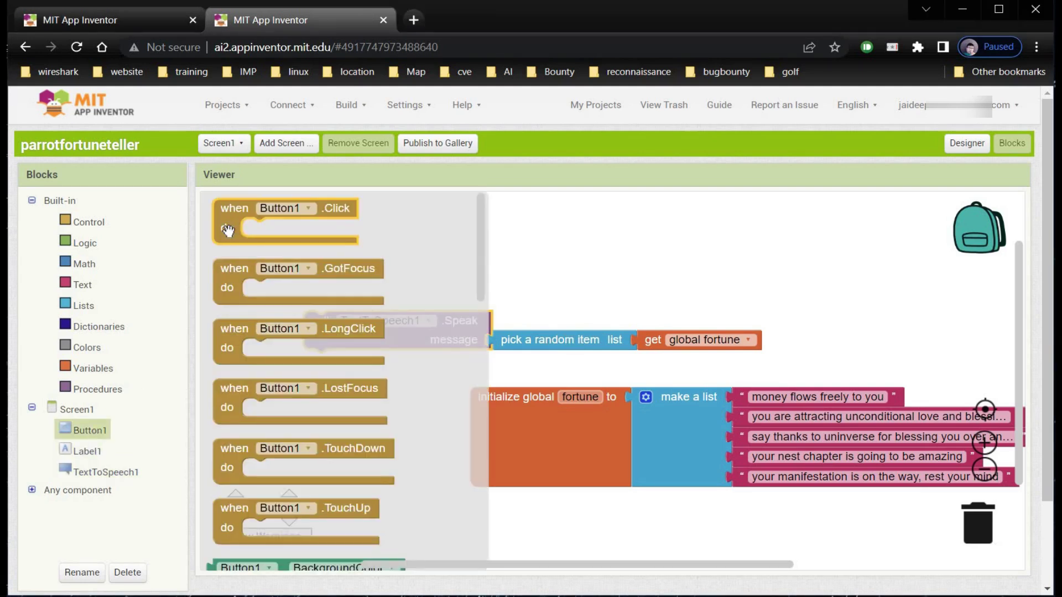
{"action": "left_click_drag", "start_coordinate": [229, 236], "coordinate": [344, 240]}
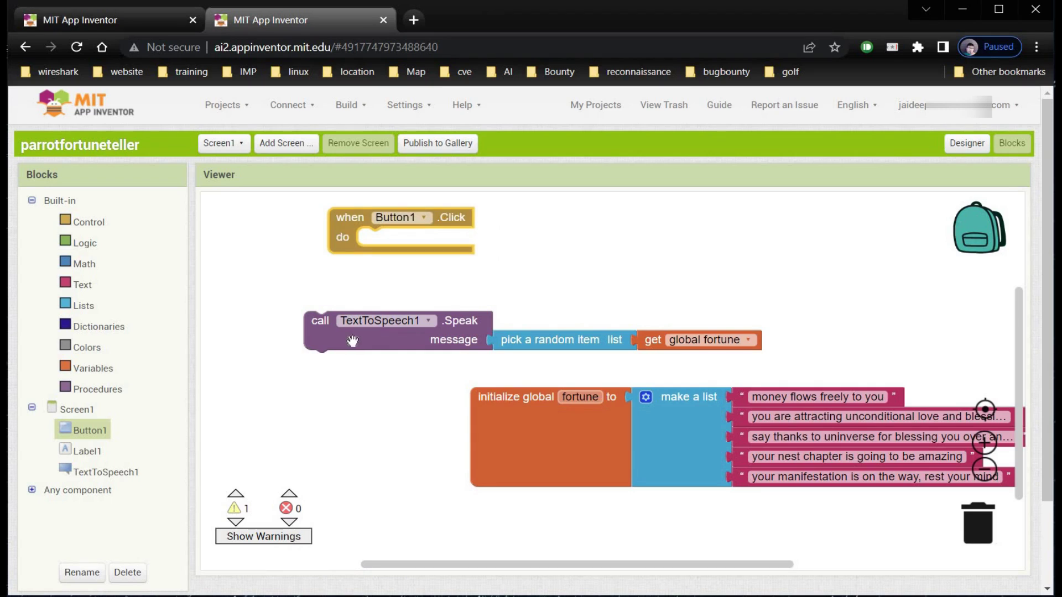
{"action": "left_click_drag", "start_coordinate": [352, 341], "coordinate": [405, 261]}
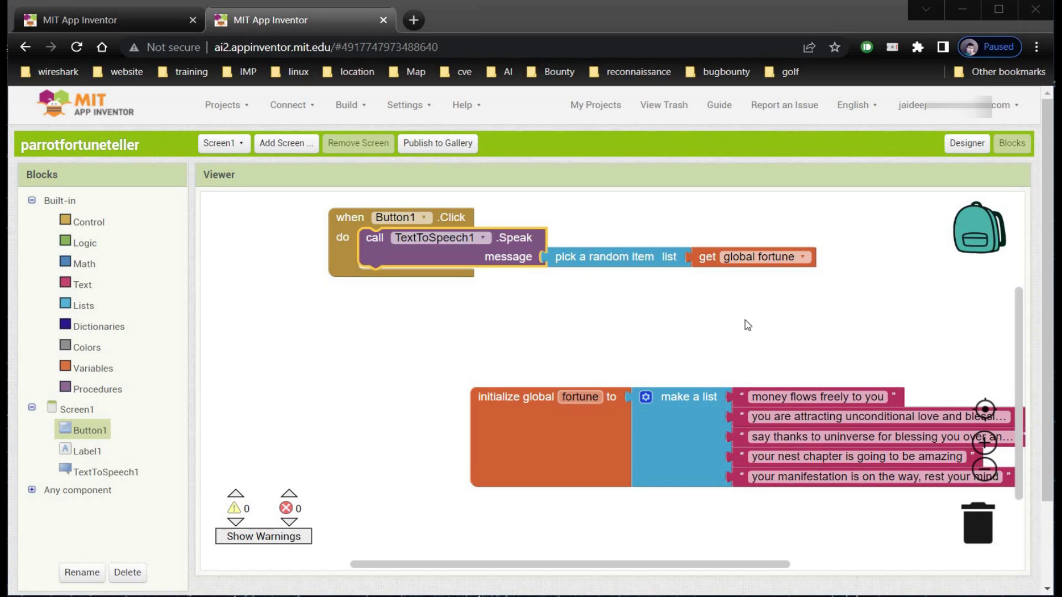
{"action": "left_click", "coordinate": [962, 145]}
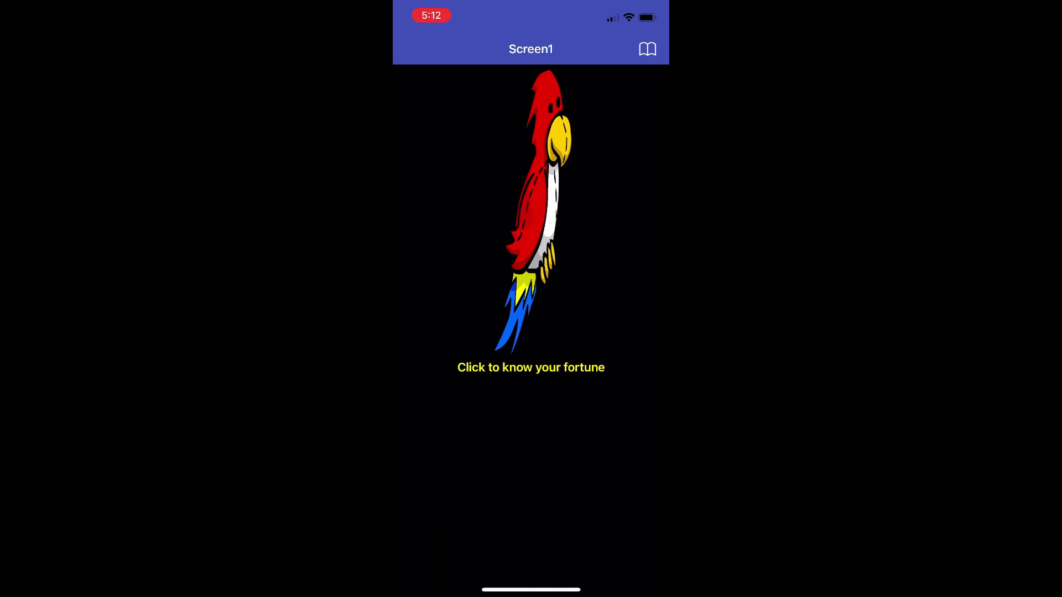
{"action": "left_click", "coordinate": [527, 211]}
{"action": "left_click", "coordinate": [526, 212]}
{"action": "left_click", "coordinate": [526, 211]}
{"action": "left_click", "coordinate": [525, 213]}
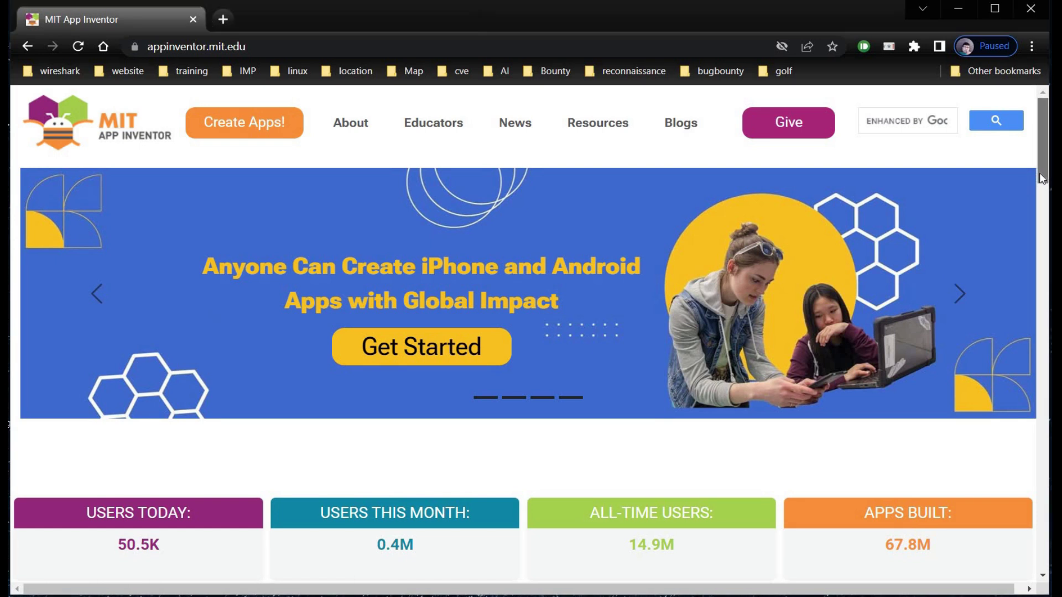
{"action": "scroll", "coordinate": [1043, 187], "scroll_direction": "down", "scroll_amount": 1}
{"action": "scroll", "coordinate": [1045, 208], "scroll_direction": "down", "scroll_amount": 1}
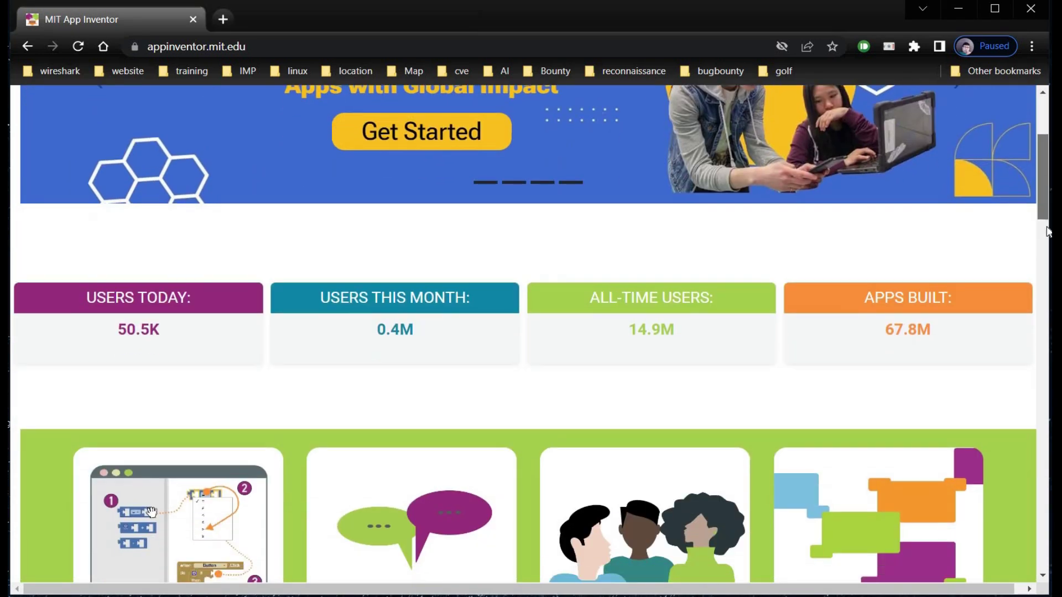
{"action": "scroll", "coordinate": [1049, 236], "scroll_direction": "down", "scroll_amount": 2}
{"action": "scroll", "coordinate": [1048, 235], "scroll_direction": "down", "scroll_amount": 1}
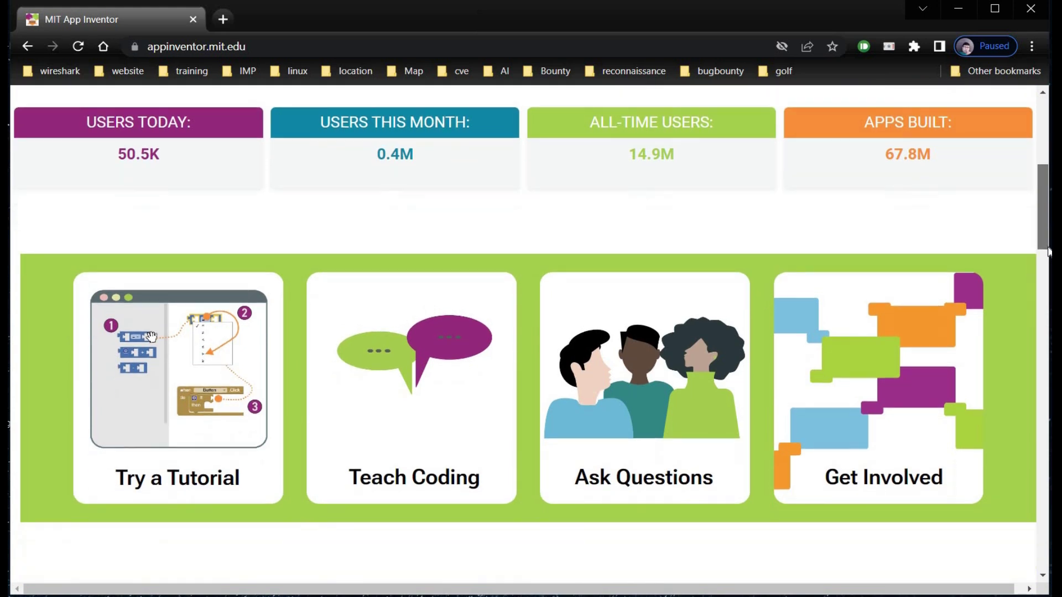
{"action": "scroll", "coordinate": [1048, 236], "scroll_direction": "down", "scroll_amount": 1}
{"action": "scroll", "coordinate": [1048, 227], "scroll_direction": "up", "scroll_amount": 2}
{"action": "left_click_drag", "start_coordinate": [1047, 229], "coordinate": [1041, 174]}
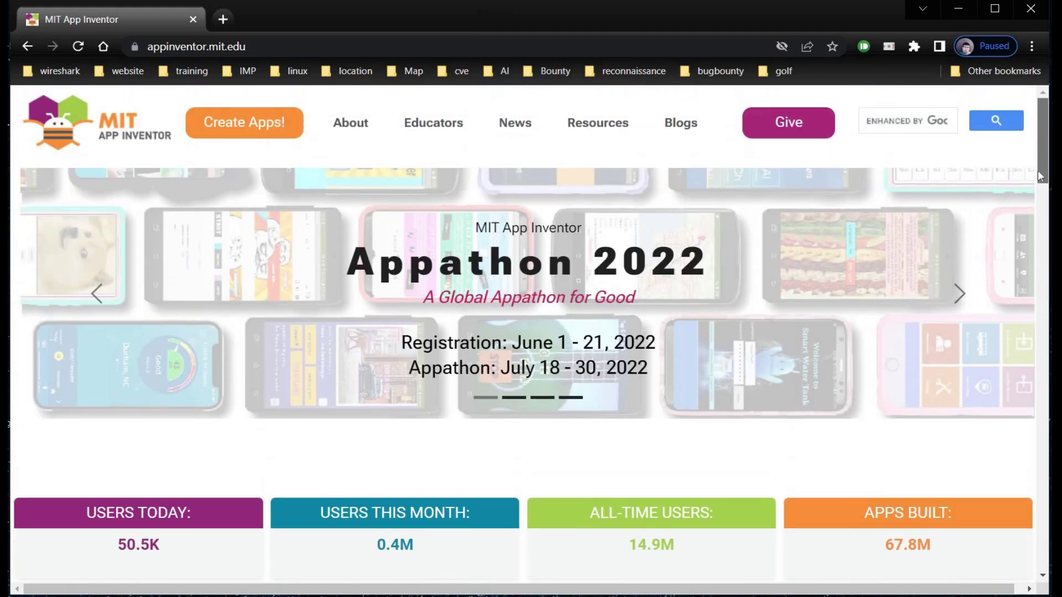